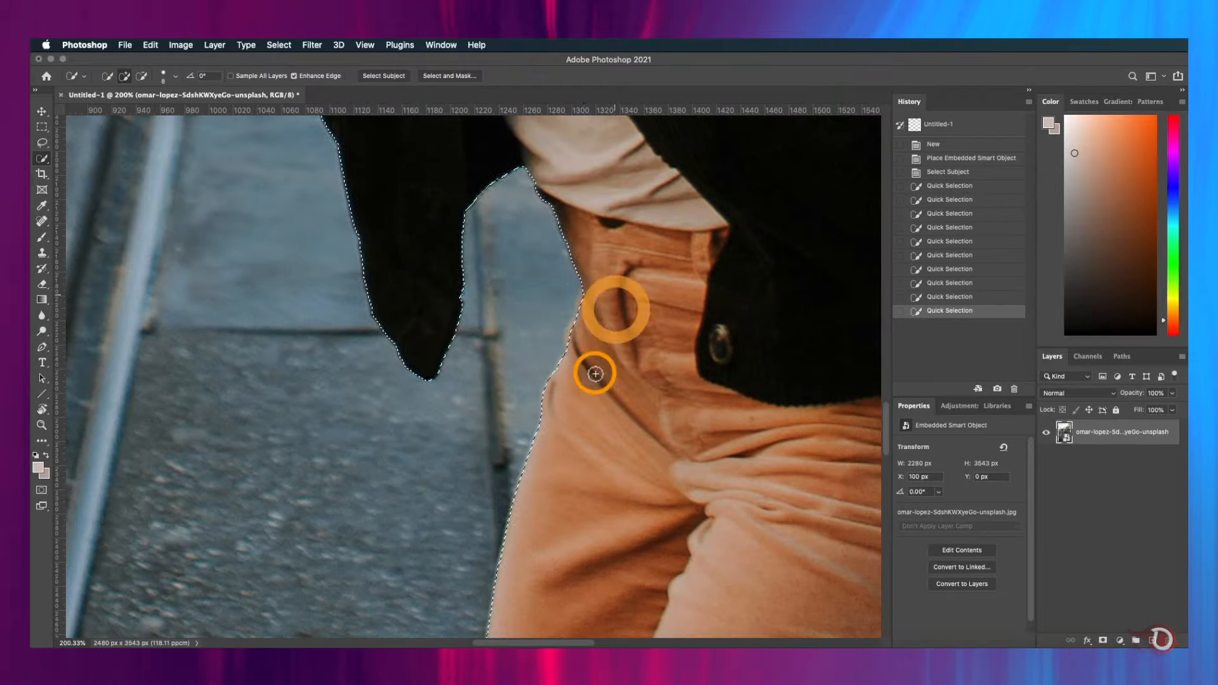
Refine the quick selection along the orange trousers, down to the standing leg's shoe and up to the backpack.
scroll(602, 422, "down", 10)
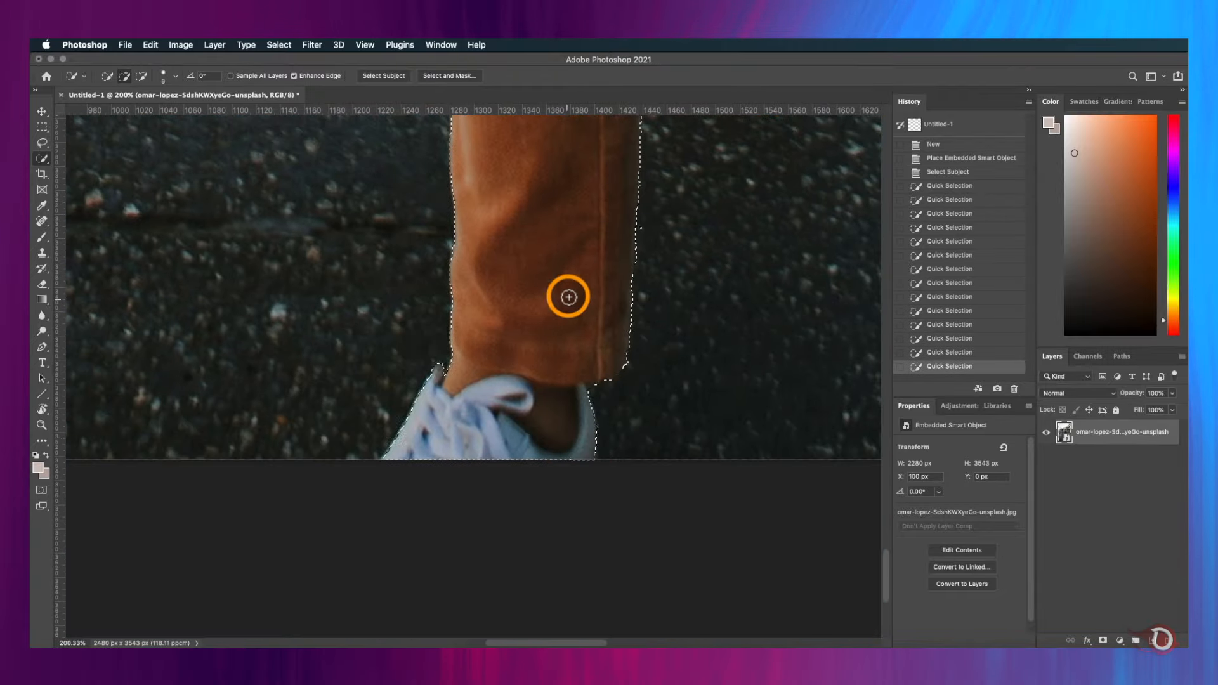
left_click_drag(569, 296, 457, 495)
left_click_drag(487, 264, 546, 292)
left_click(718, 318)
left_click_drag(602, 253, 497, 562)
left_click_drag(780, 209, 658, 419)
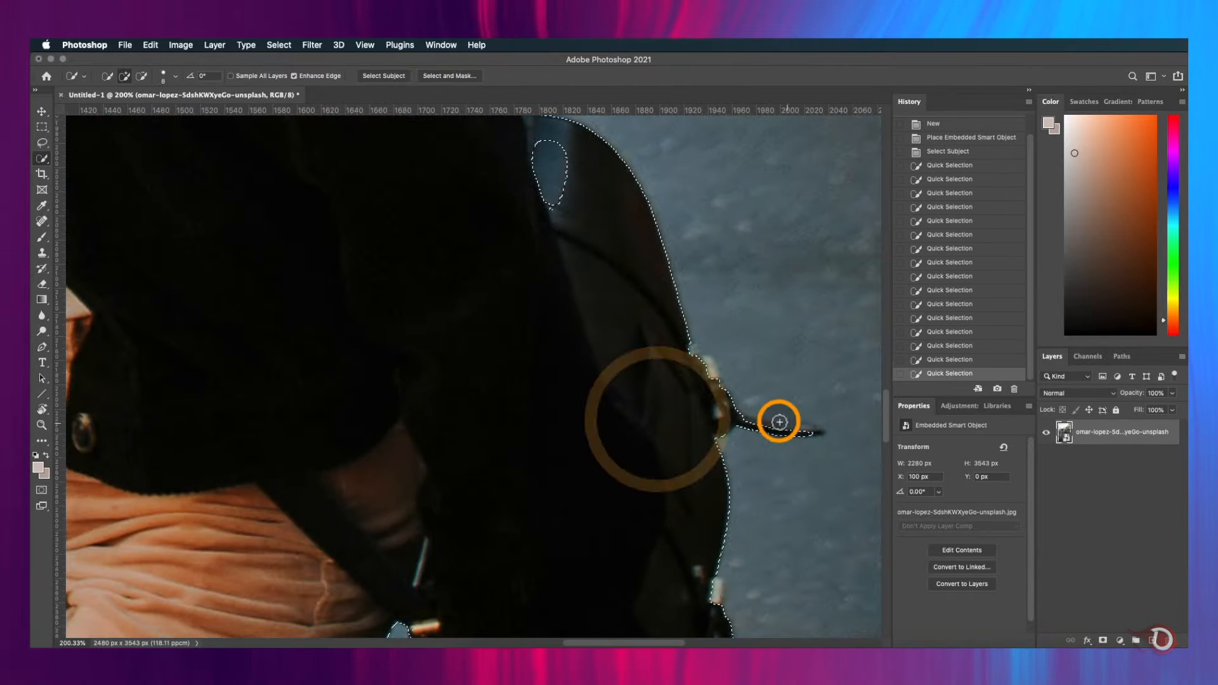
Refine the quick selection around the backpack's loose strap and top, the jacket shoulder and the outline of the hair.
scroll(702, 413, "up", 5)
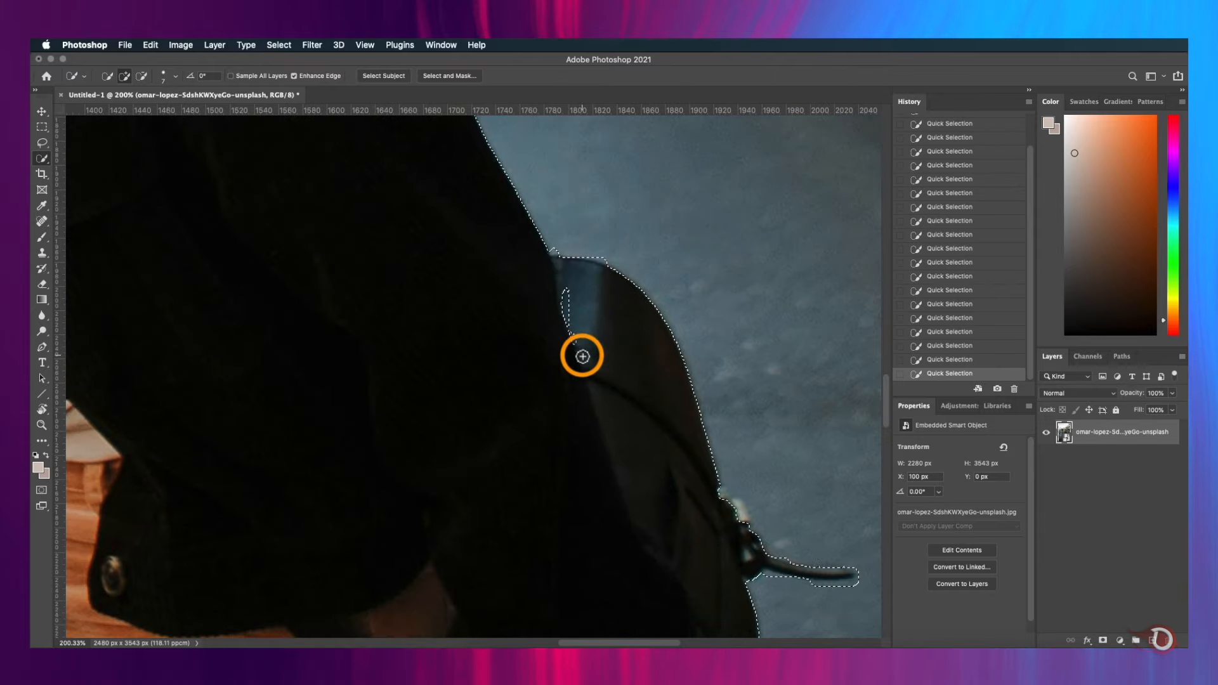
scroll(577, 250, "left", 10)
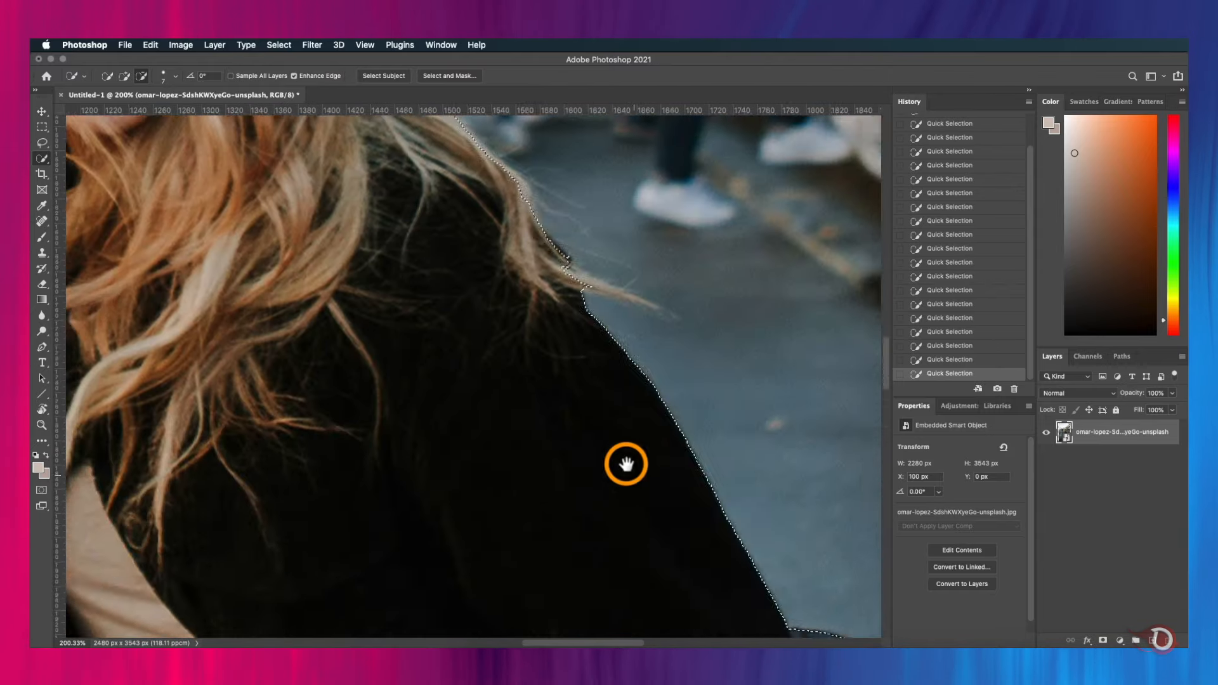
mouse_move(493, 229)
left_mouse_down()
mouse_move(482, 327)
mouse_move(532, 367)
left_mouse_up()
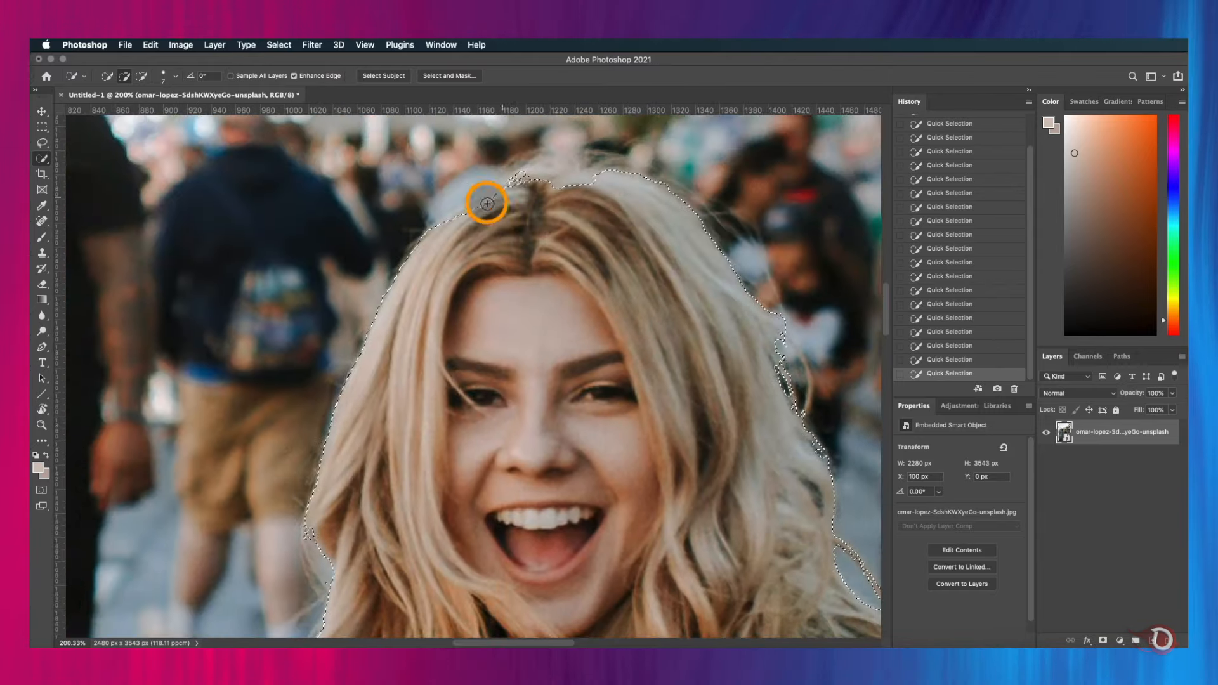
mouse_move(435, 229)
left_mouse_down()
mouse_move(434, 348)
mouse_move(461, 199)
mouse_move(528, 491)
left_mouse_up()
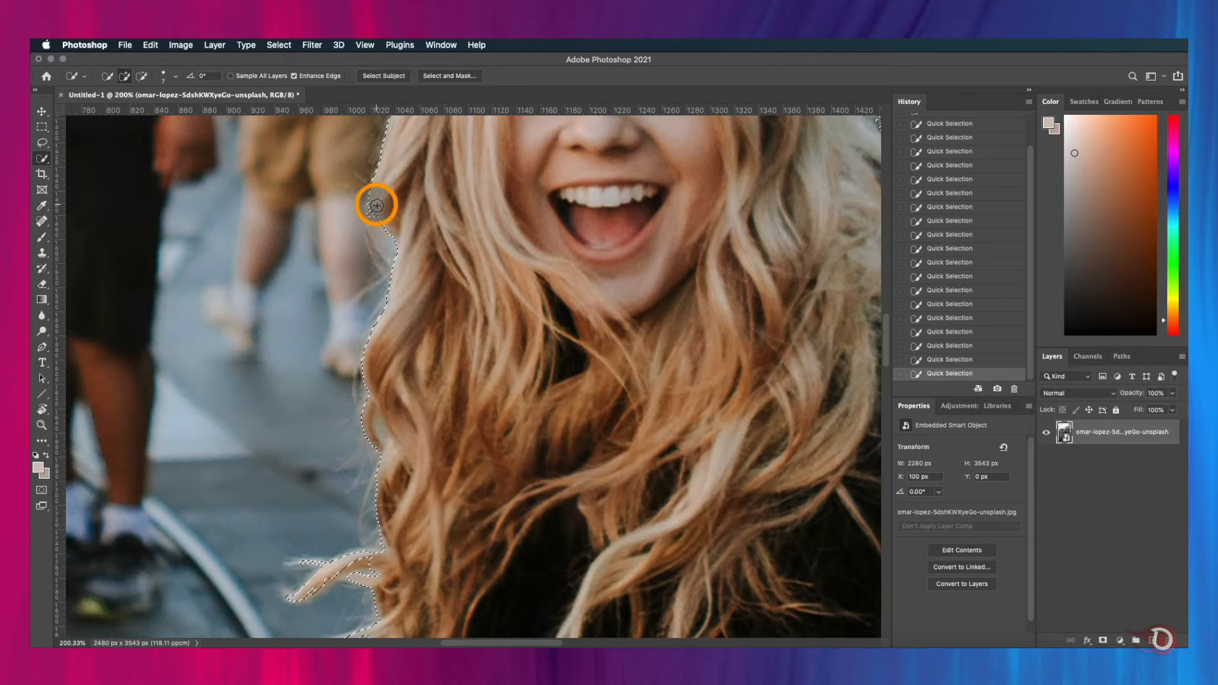
left_click_drag(596, 356, 557, 223)
Turn the finished selection into a layer mask on the photo layer.
key("super+minus")
left_click(1104, 640)
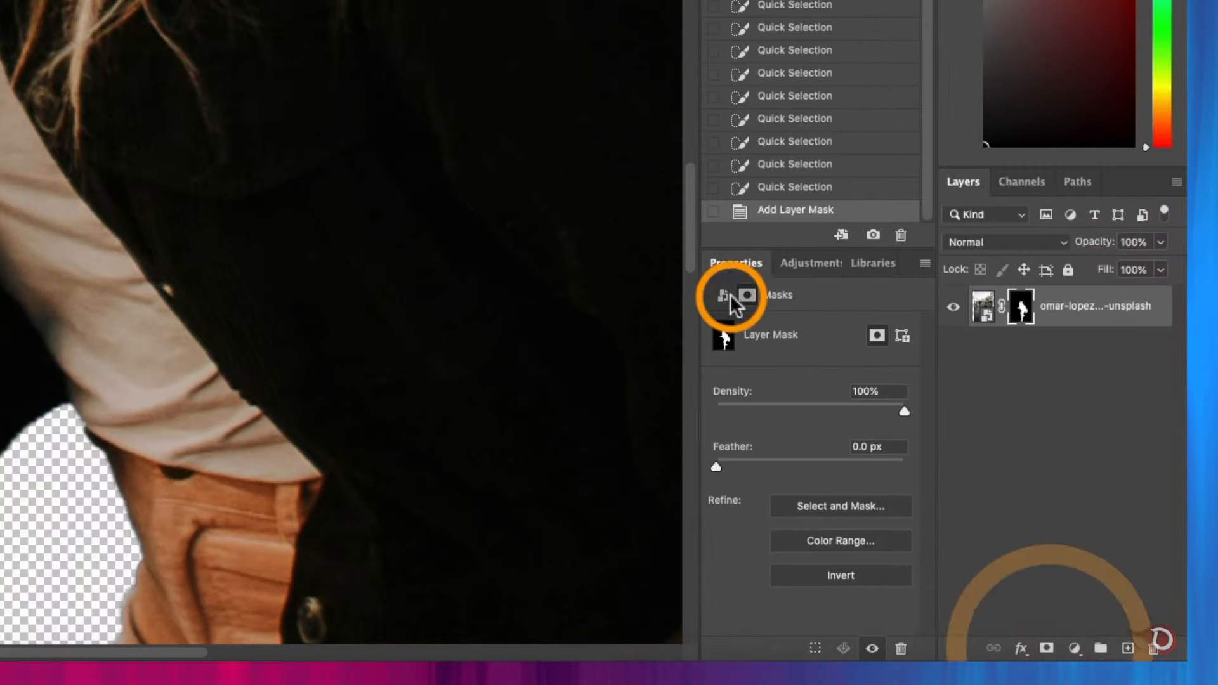
key("super+0")
Take the Brush tool, start painting black in the gap between leg and raised shoe, and choose the Hard Round tip.
scroll(557, 384, "down", 10)
scroll(557, 382, "up", 3)
scroll(557, 378, "up", 5)
left_click_drag(628, 466, 451, 420)
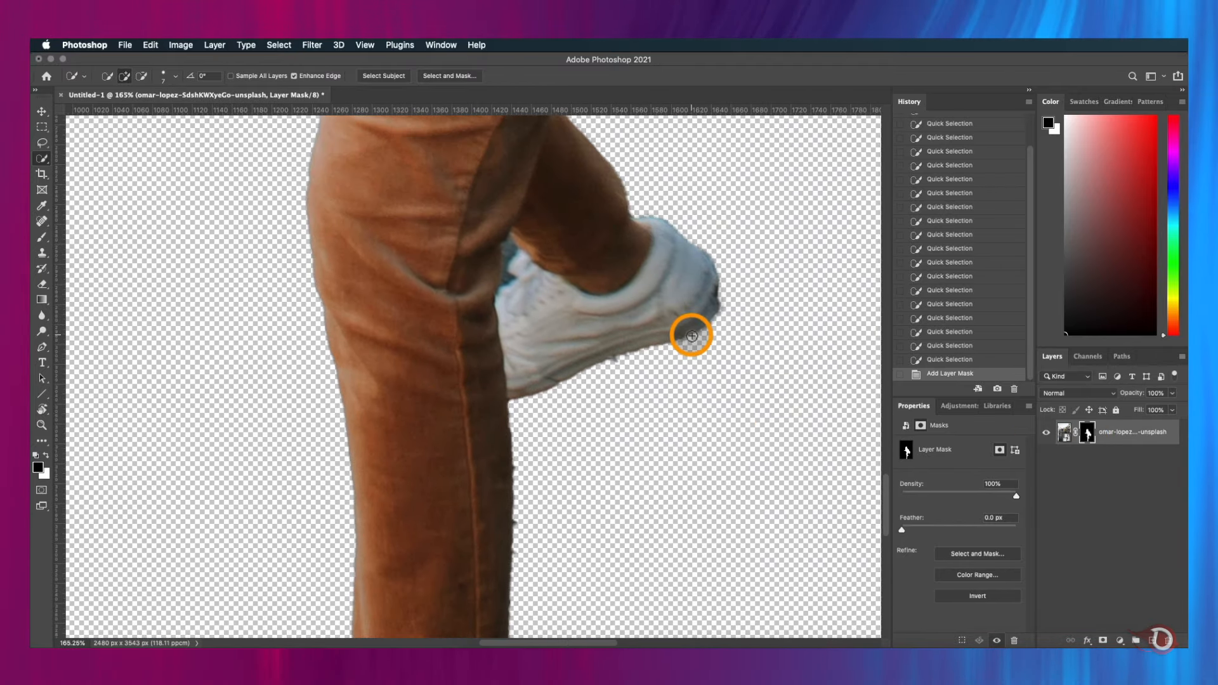
key("b")
left_click_drag(568, 292, 527, 263)
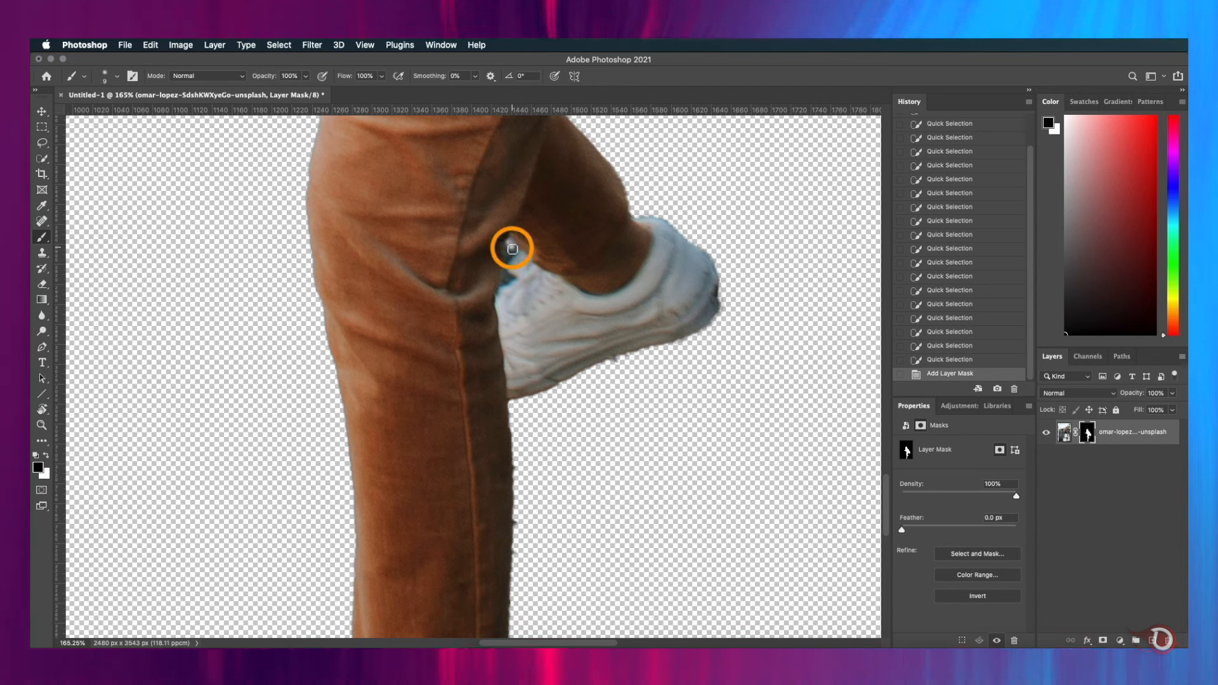
left_click(508, 255)
right_click(507, 252)
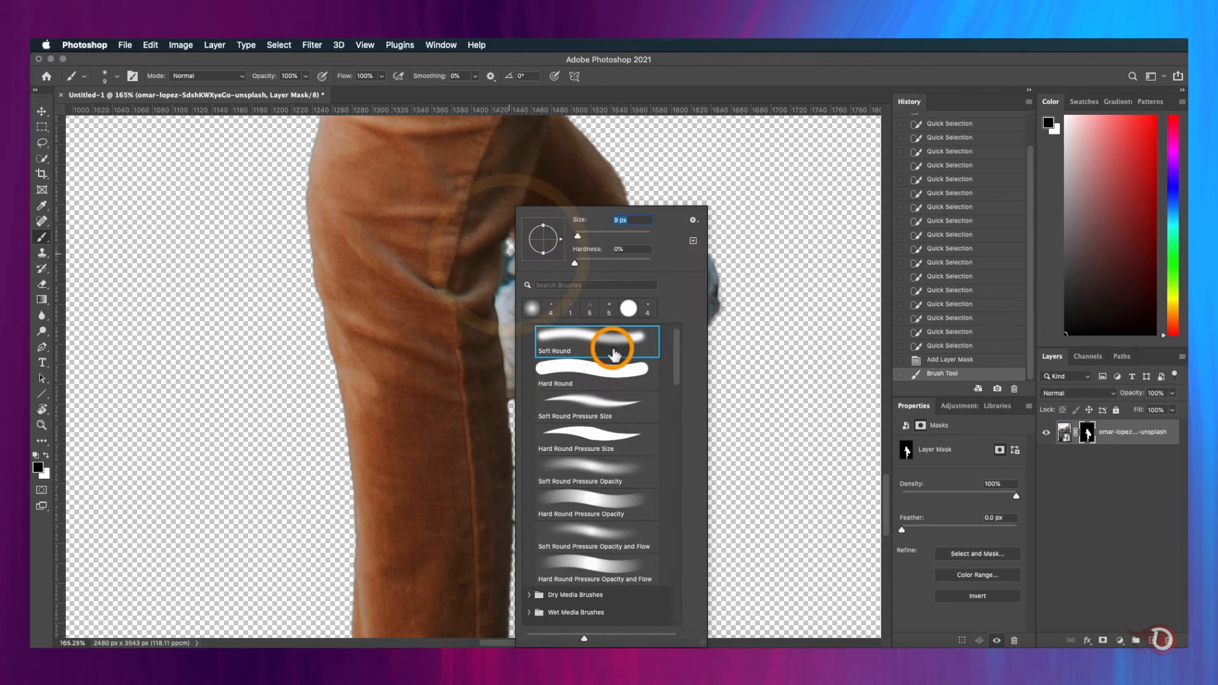
left_click(599, 381)
key("Return")
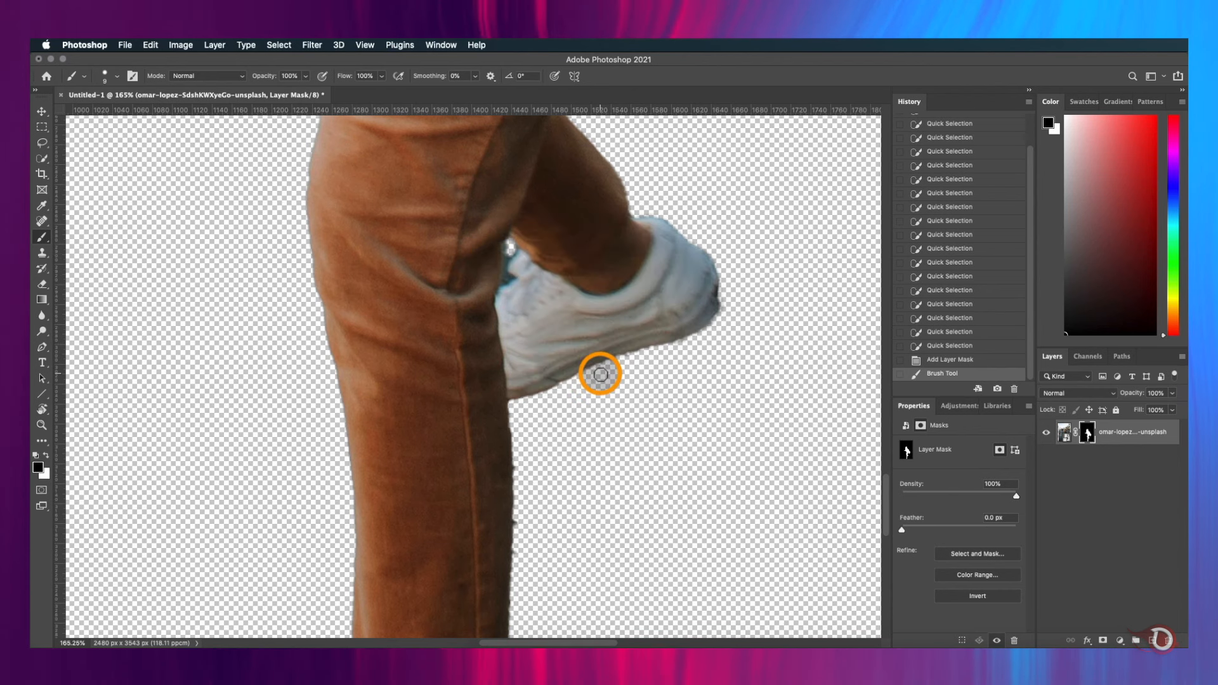
Paint black on the mask to hide background between leg and raised shoe, and with a larger brush along the sole.
left_click_drag(510, 256, 514, 251)
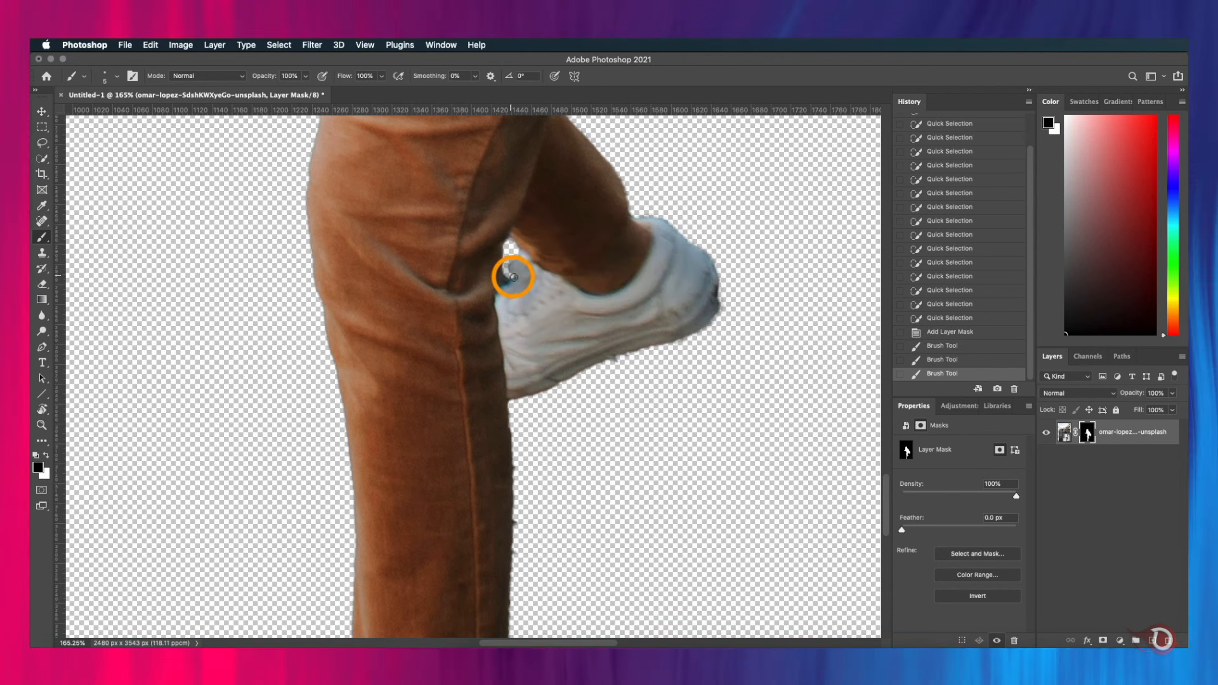
mouse_move(506, 274)
left_mouse_down()
mouse_move(506, 261)
mouse_move(497, 294)
left_mouse_up()
key("bracketright")
key("bracketright")
key("bracketright")
key("bracketright")
key("bracketright")
left_click_drag(615, 360, 628, 360)
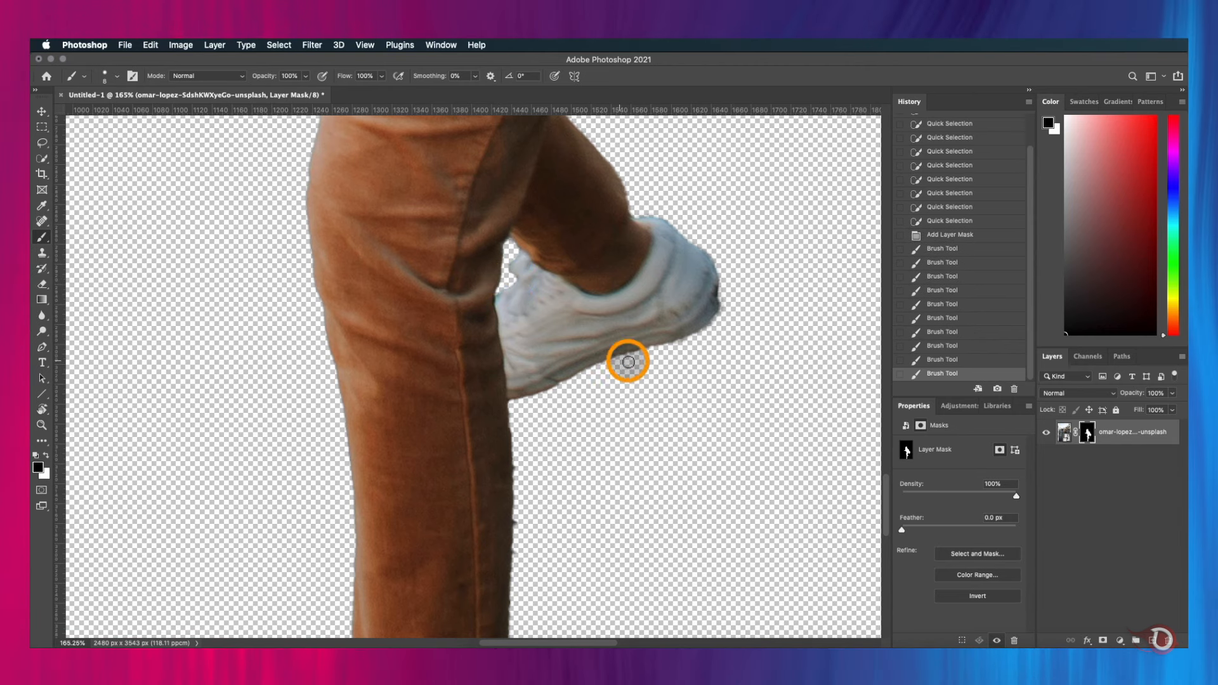
Touch up the mask at the raised shoe's heel with white and black, and trim its upper edge with black.
left_click_drag(723, 291, 717, 283)
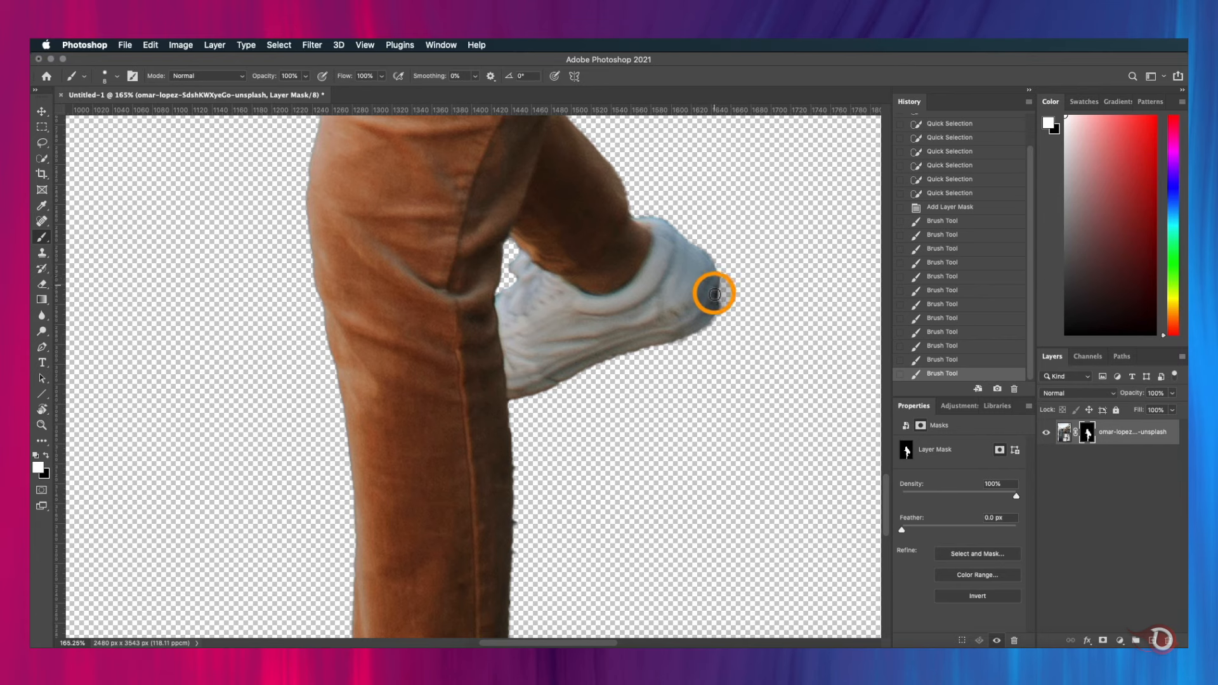
mouse_move(716, 308)
left_mouse_down()
mouse_move(717, 290)
mouse_move(724, 310)
left_mouse_up()
key("x")
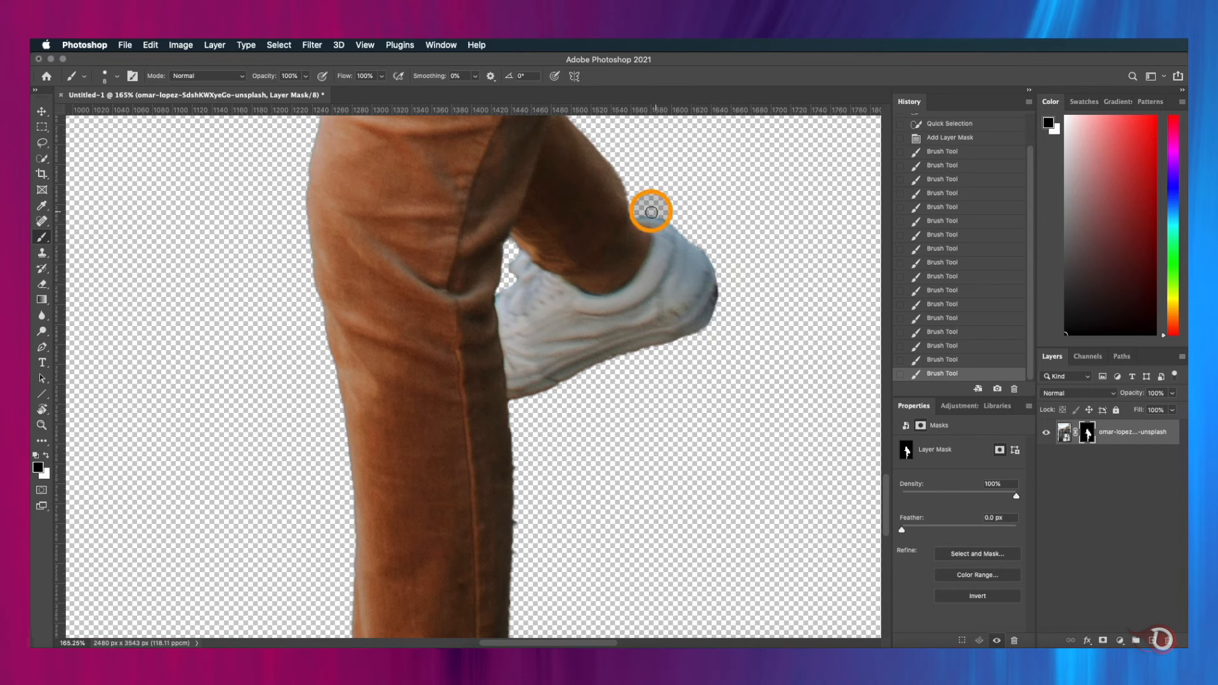
left_click_drag(653, 212, 692, 236)
Paint black on the mask to smooth the standing leg's edge from the knee down to the shoe.
scroll(530, 218, "down", 5)
left_click_drag(530, 218, 537, 252)
left_click_drag(535, 317, 532, 354)
scroll(518, 453, "down", 5)
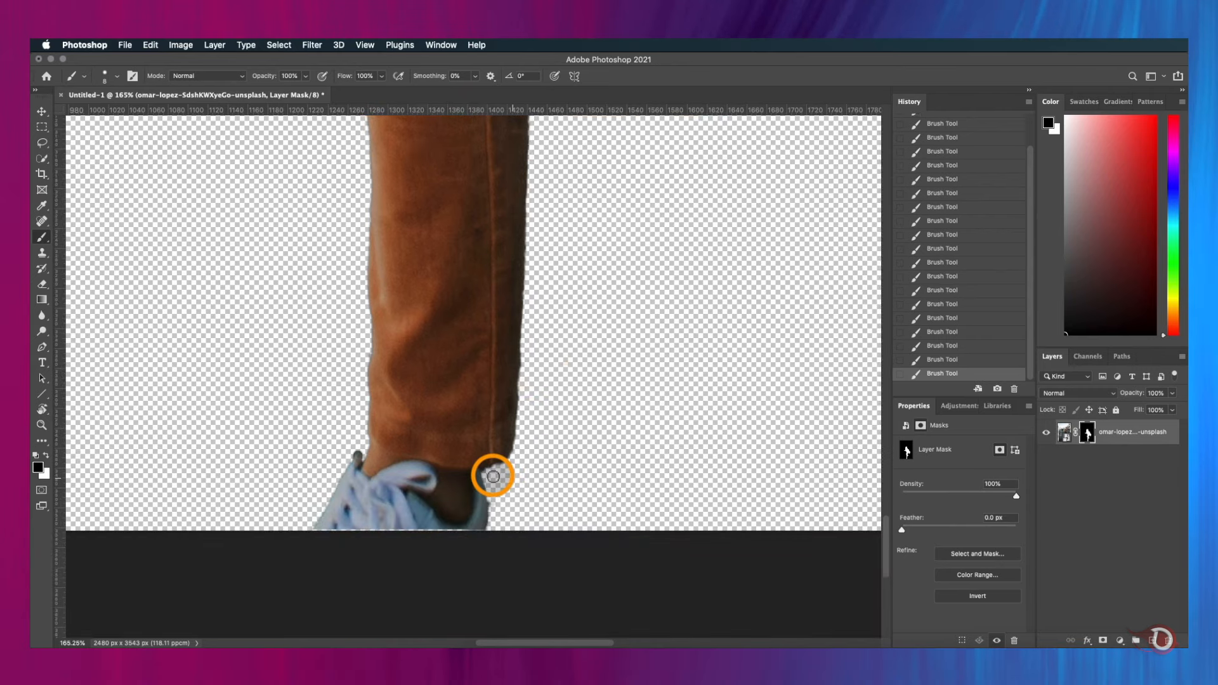
left_click_drag(508, 190, 449, 592)
Clean up the mask around the backpack's loose strap and the narrow gap beside the sleeve with a fine brush.
left_click_drag(749, 209, 483, 558)
left_click_drag(653, 264, 712, 267)
left_click_drag(661, 242, 709, 250)
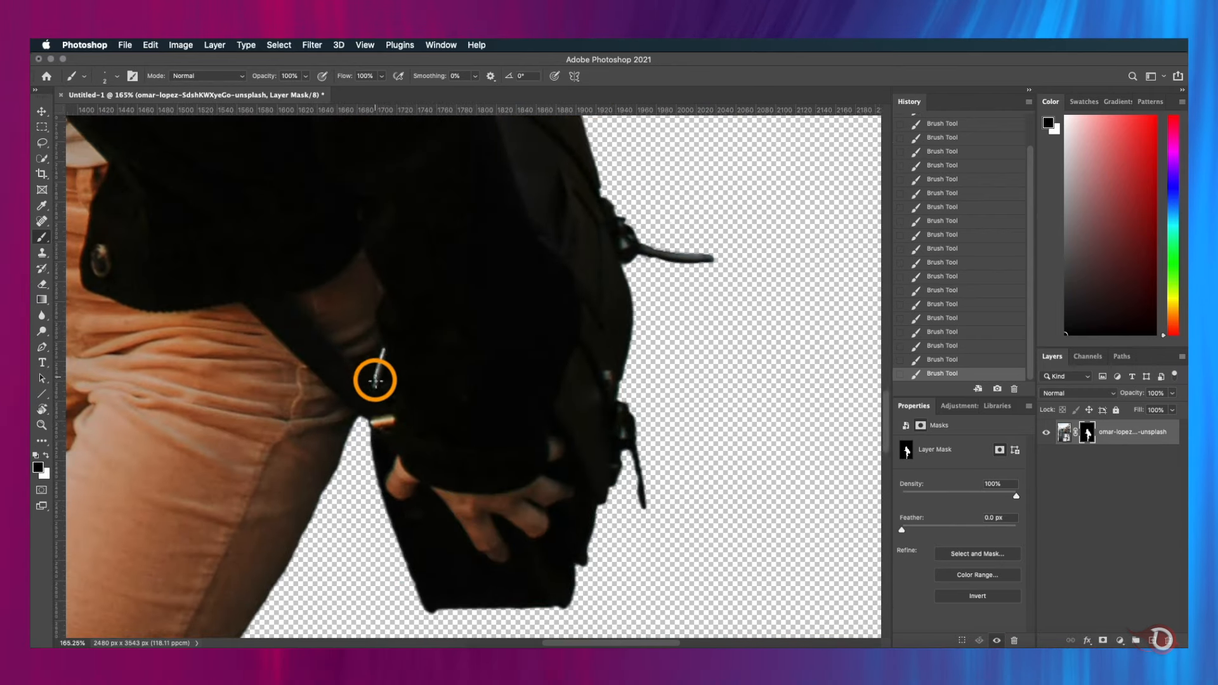
key("x")
left_click_drag(495, 254, 568, 545)
left_click_drag(559, 291, 571, 315)
left_click_drag(159, 304, 559, 362)
Paint on the mask to clean up the leftover background around the outstretched hand and sleeve.
scroll(380, 360, "up", 4)
left_click_drag(349, 346, 382, 361)
left_click(278, 368)
mouse_move(259, 466)
left_mouse_down()
mouse_move(264, 439)
mouse_move(328, 417)
left_mouse_up()
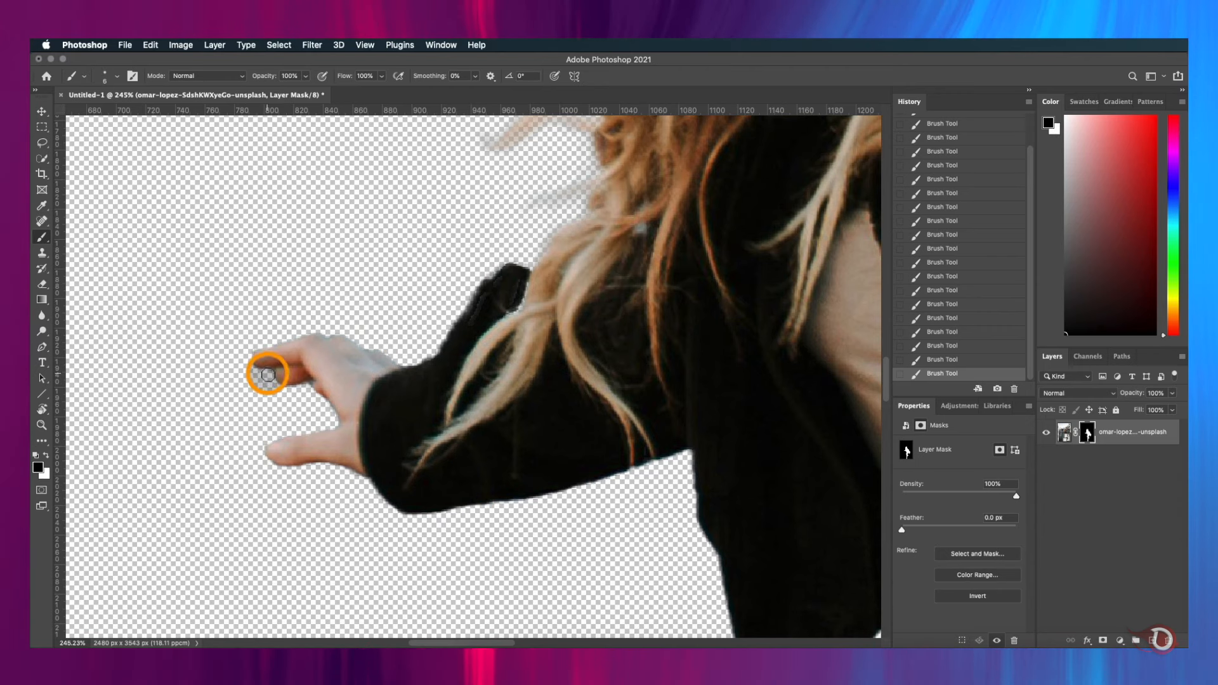
scroll(466, 375, "up", 2)
scroll(541, 299, "down", 10)
scroll(535, 340, "up", 5)
left_click_drag(543, 495, 501, 294)
left_click_drag(571, 581, 582, 140)
left_click_drag(519, 417, 530, 590)
left_click_drag(545, 190, 577, 579)
scroll(530, 465, "up", 4)
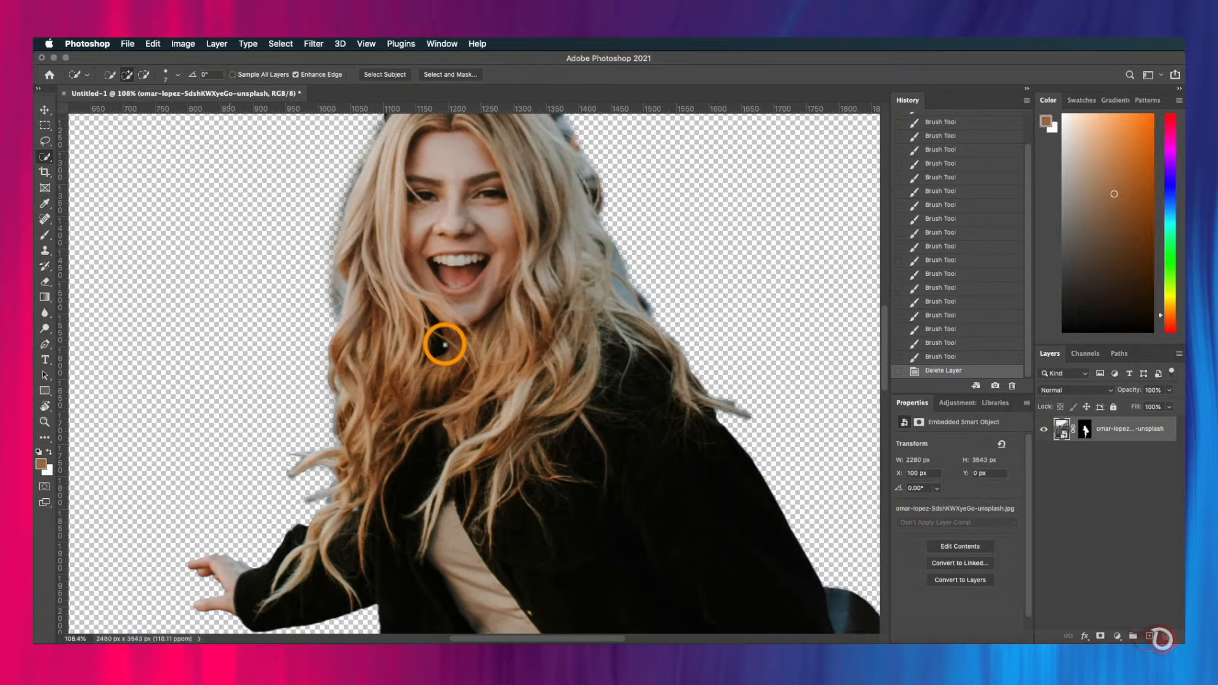
Enlarge the Quick Selection brush to 25 px for working around the hair.
scroll(445, 344, "down", 1)
key("bracketright")
key("bracketright")
key("bracketright")
key("bracketright")
key("bracketright")
key("bracketright")
scroll(458, 369, "down", 6)
scroll(458, 370, "up", 5)
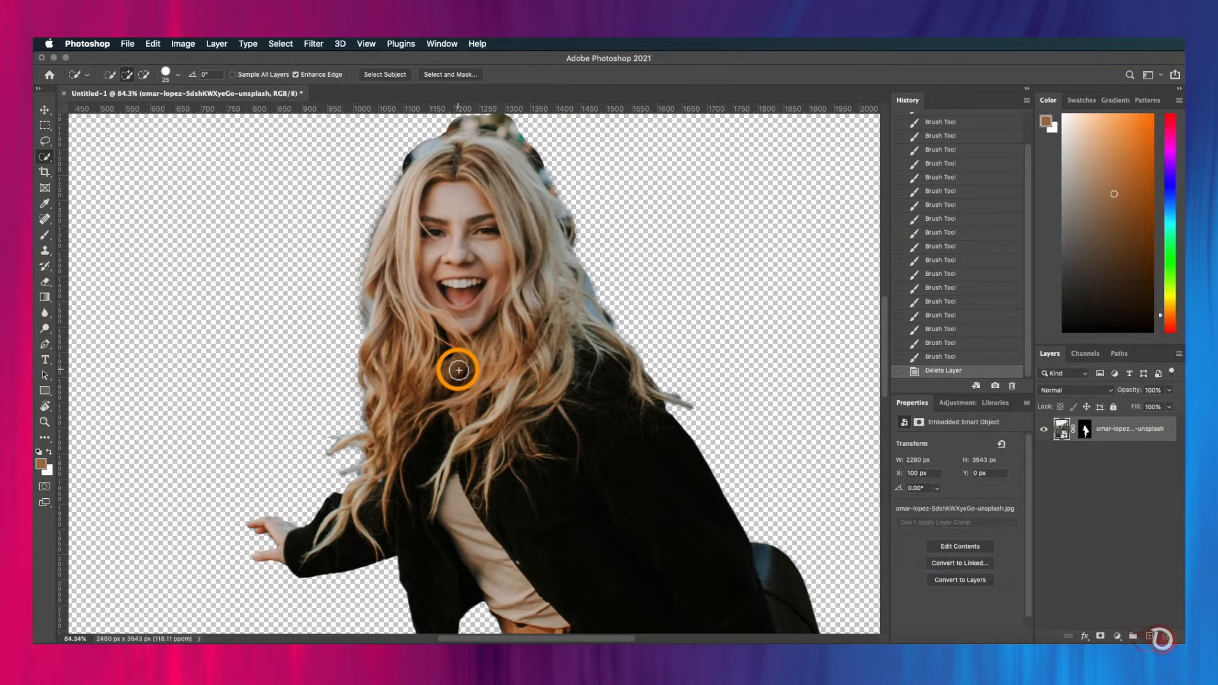
scroll(459, 370, "up", 1)
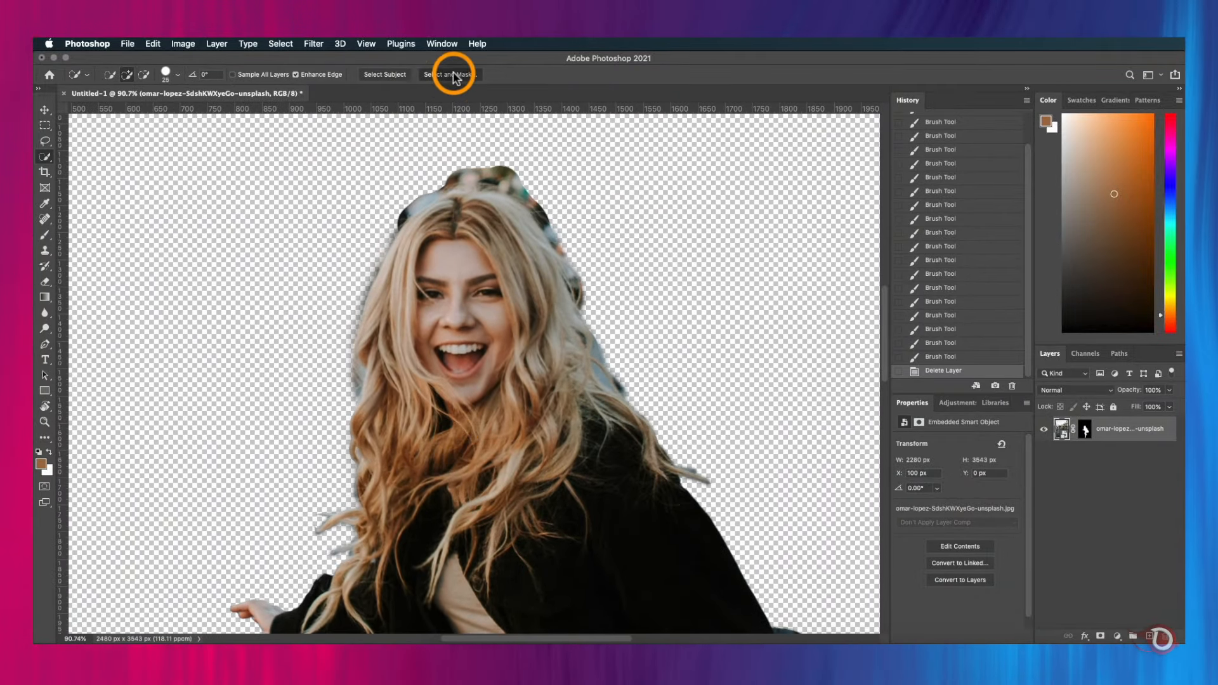
Try to refine the hair edges in Select and Mask using the Refine Edge Brush in Color Aware mode.
left_click(450, 74)
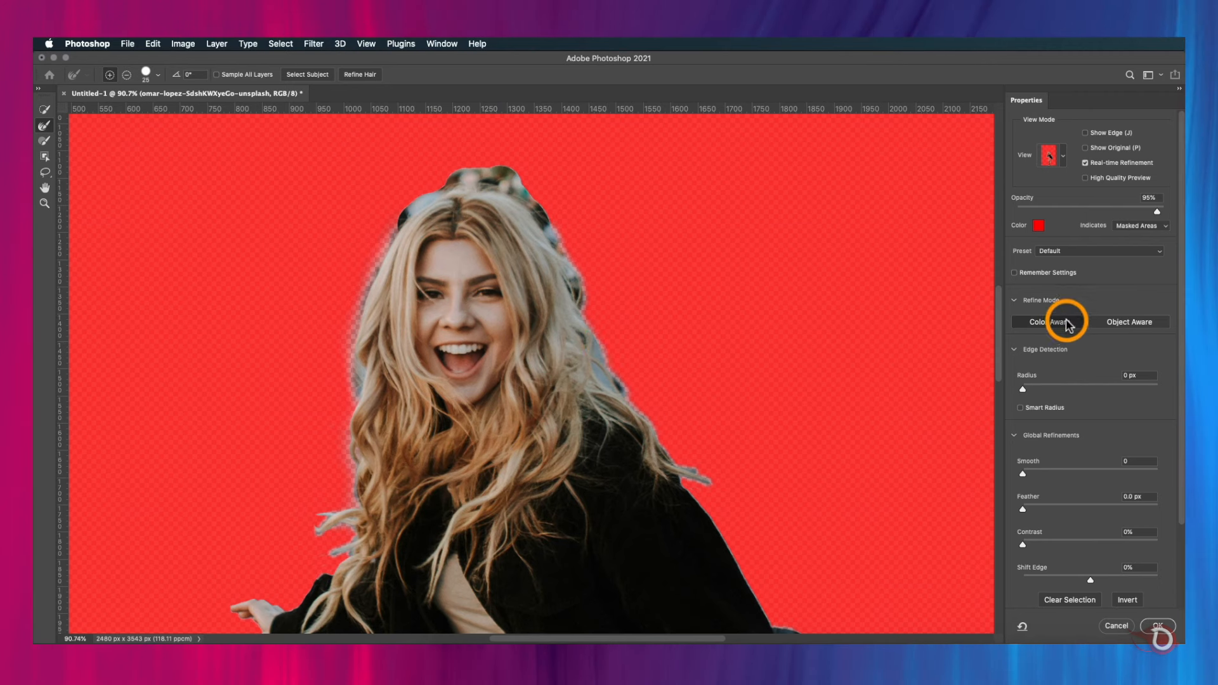
left_click(42, 127)
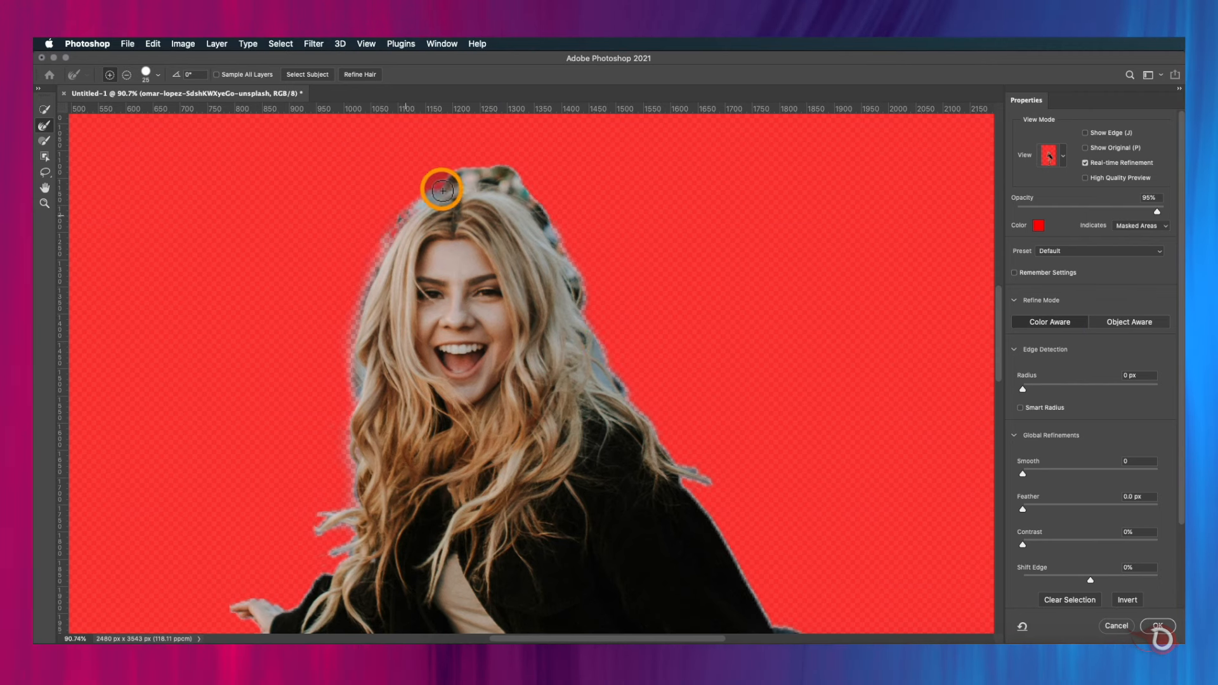
mouse_move(558, 242)
left_mouse_down()
mouse_move(601, 383)
mouse_move(583, 340)
mouse_move(625, 396)
left_mouse_up()
left_click_drag(701, 479, 698, 472)
Try the Object Aware refine mode on the hair's outline, and leave Select and Mask without applying the refinements.
left_click(1140, 324)
left_click(889, 250)
left_click_drag(392, 239, 436, 214)
scroll(525, 373, "up", 3)
scroll(520, 357, "down", 2)
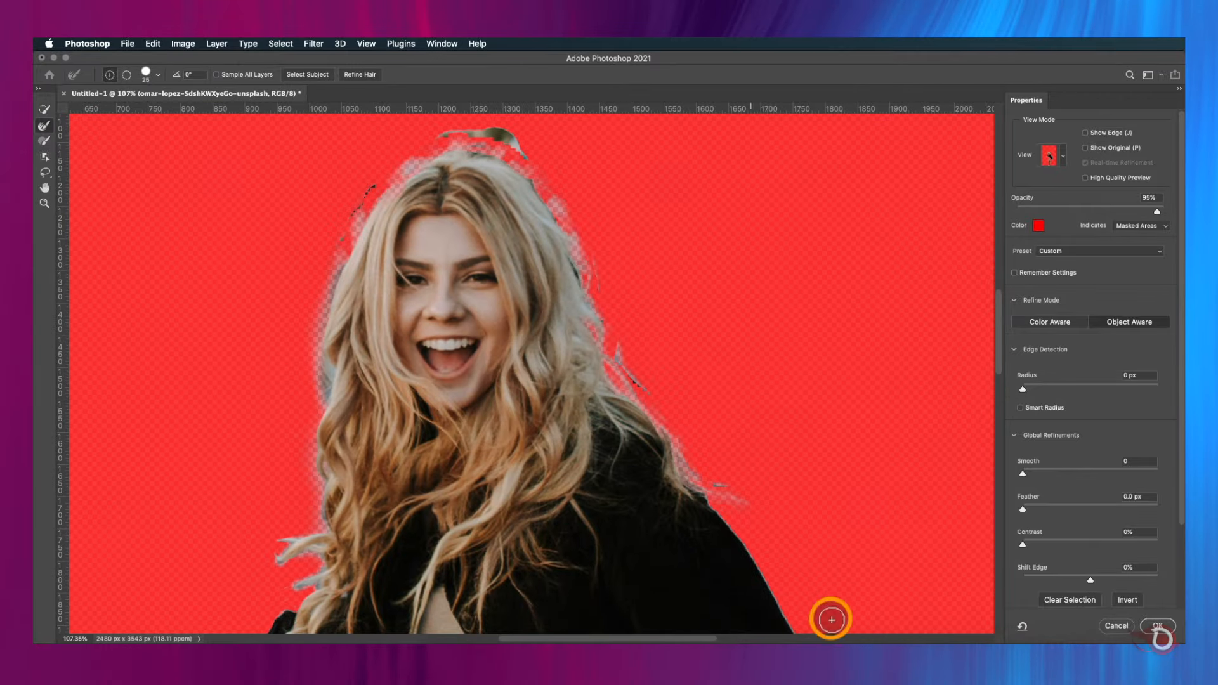
left_click(1126, 630)
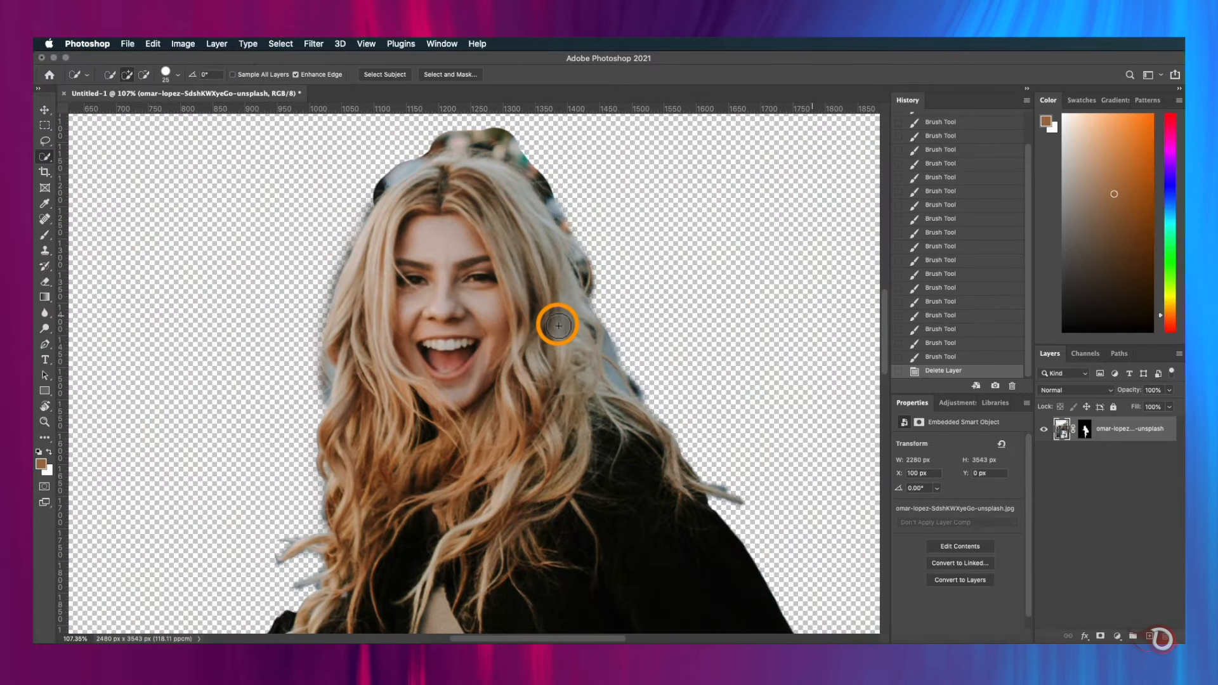
Paint white on the layer mask with a 50 px brush to reveal the photo along one side of the hair.
scroll(558, 326, "up", 1)
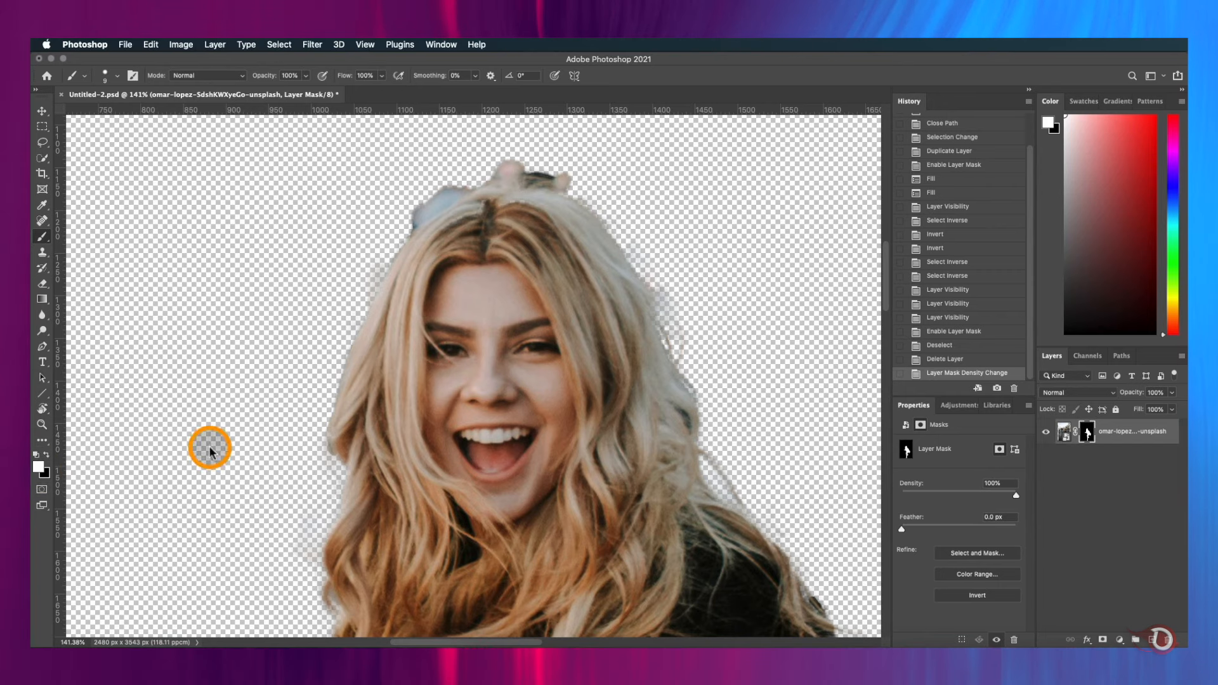
scroll(404, 351, "up", 3)
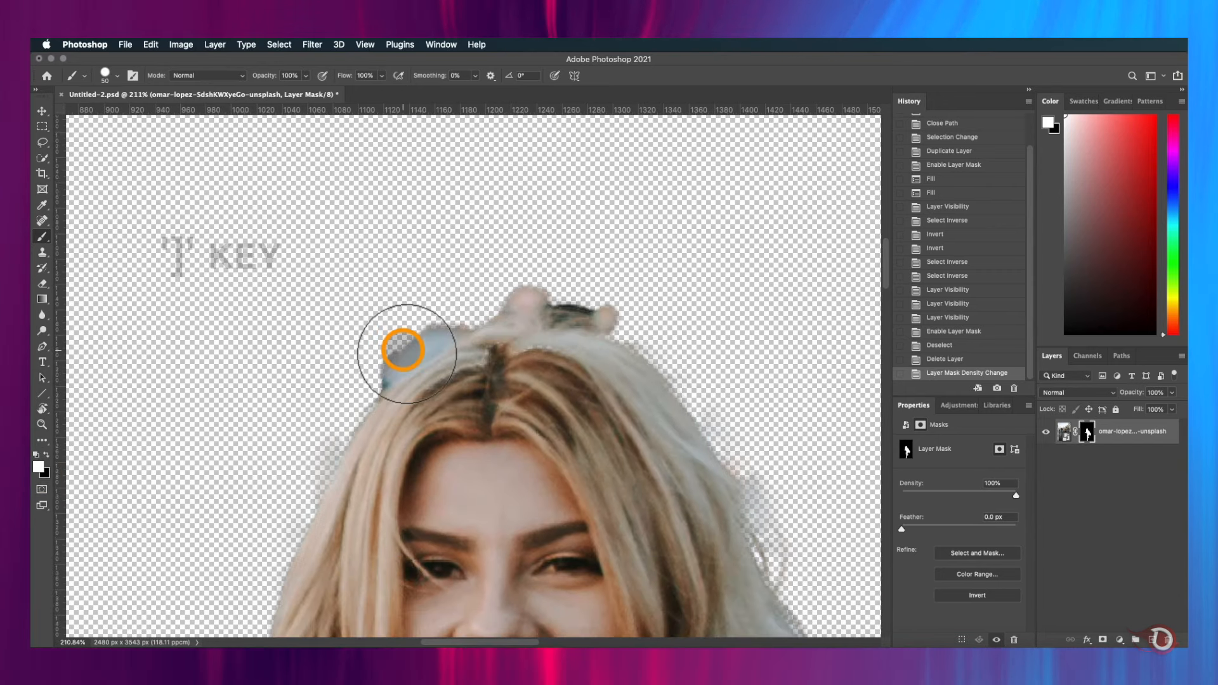
key("bracketright")
scroll(403, 351, "down", 5)
mouse_move(378, 170)
left_mouse_down()
mouse_move(277, 427)
mouse_move(267, 522)
left_mouse_up()
scroll(283, 275, "down", 10)
mouse_move(283, 274)
left_mouse_down()
mouse_move(248, 245)
mouse_move(178, 300)
mouse_move(253, 329)
mouse_move(212, 353)
left_mouse_up()
Paint white on the mask around the rest of the hair so all strands and a border of background are revealed.
scroll(196, 283, "up", 10)
mouse_move(196, 283)
left_mouse_down()
mouse_move(389, 283)
mouse_move(559, 510)
left_mouse_up()
left_click_drag(532, 406, 556, 506)
mouse_move(596, 539)
left_mouse_down()
mouse_move(561, 219)
mouse_move(628, 474)
mouse_move(597, 277)
left_mouse_up()
left_click_drag(653, 339, 753, 451)
mouse_move(311, 127)
left_mouse_down()
mouse_move(530, 395)
mouse_move(529, 420)
left_mouse_up()
left_click_drag(456, 276, 634, 470)
left_click_drag(635, 470, 593, 366)
Paint black on the mask with a 15 px brush, closely following the hair's outline over the crown and upper sides.
key("x")
scroll(299, 262, "down", 2)
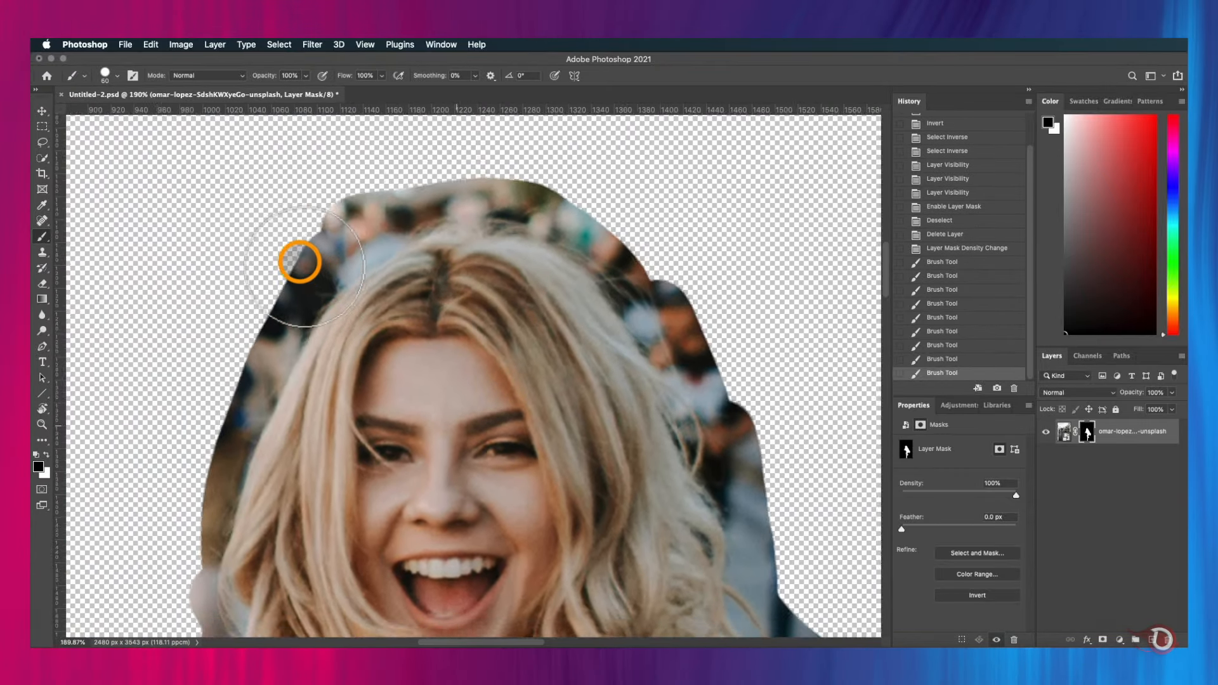
scroll(299, 263, "up", 2)
key("bracketleft")
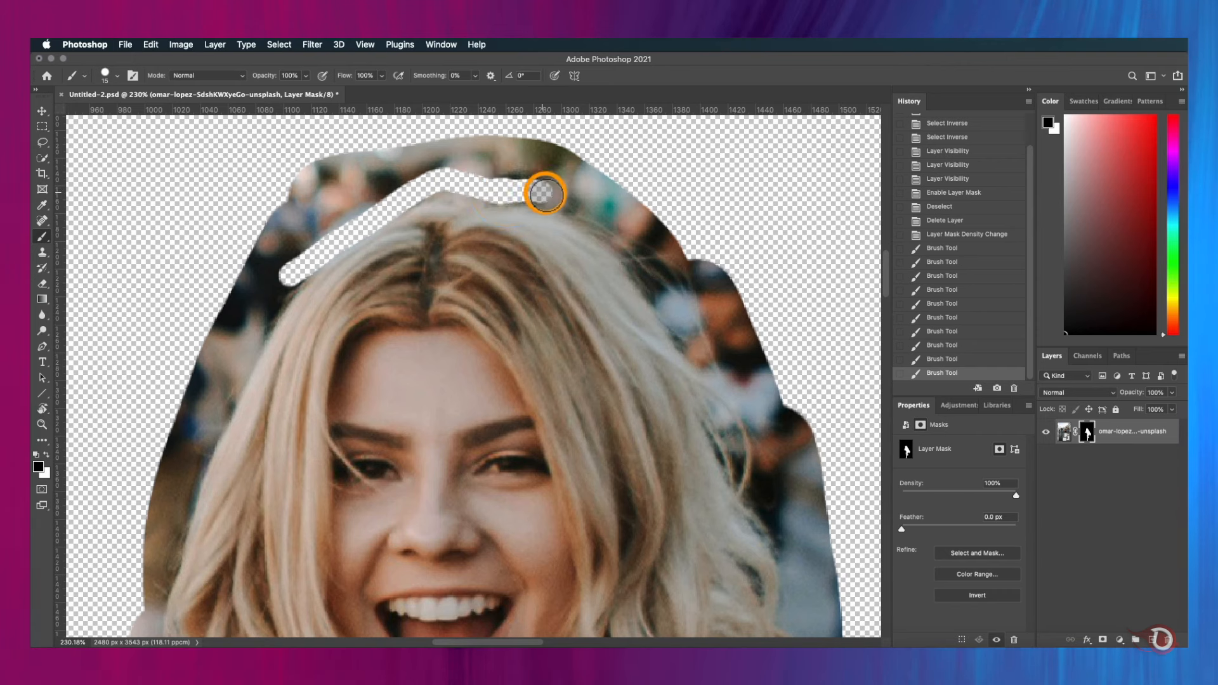
mouse_move(611, 234)
left_mouse_down()
mouse_move(672, 294)
mouse_move(484, 177)
mouse_move(361, 207)
mouse_move(269, 279)
mouse_move(257, 333)
left_mouse_up()
left_click_drag(290, 278, 248, 311)
left_click_drag(649, 275, 690, 341)
left_click_drag(639, 267, 600, 212)
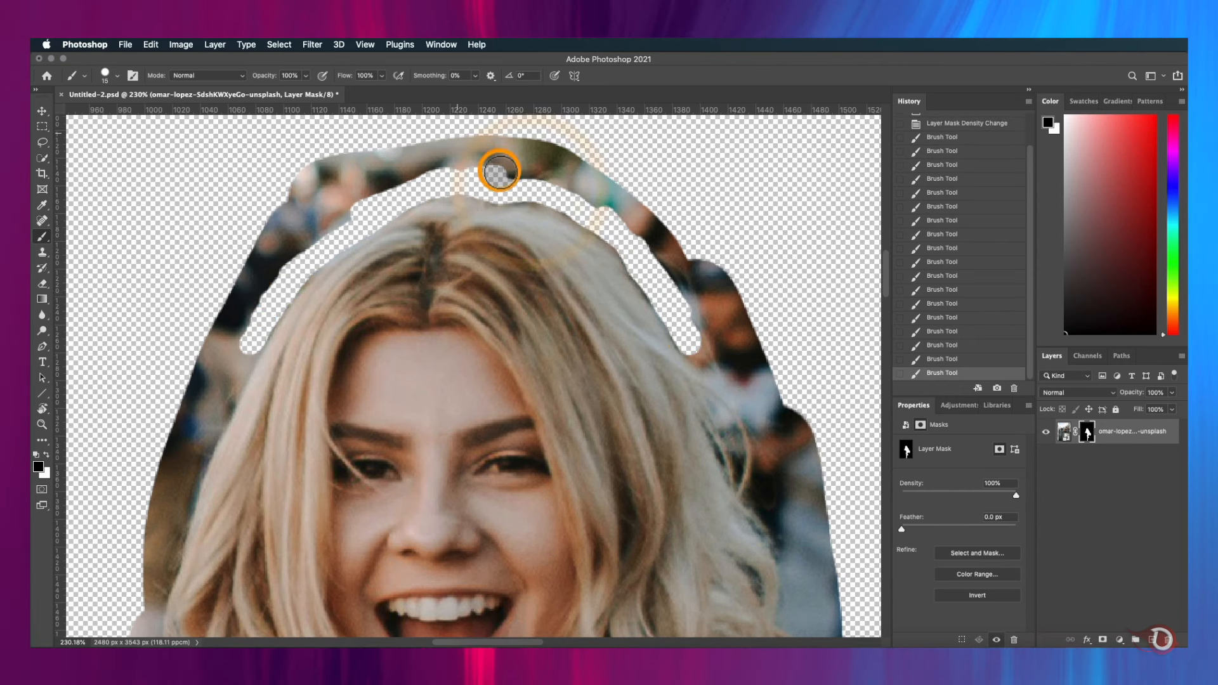
left_click_drag(657, 295, 650, 285)
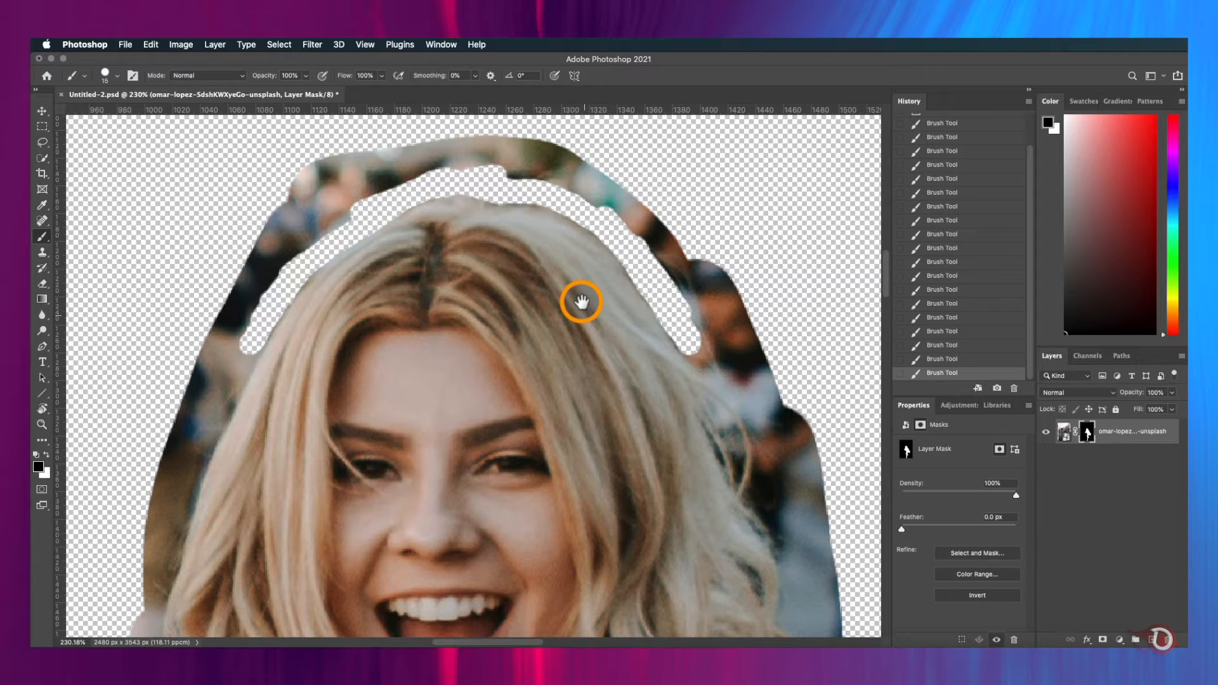
Continue painting black on the mask down the hair's outline beside the face.
left_click_drag(580, 302, 482, 197)
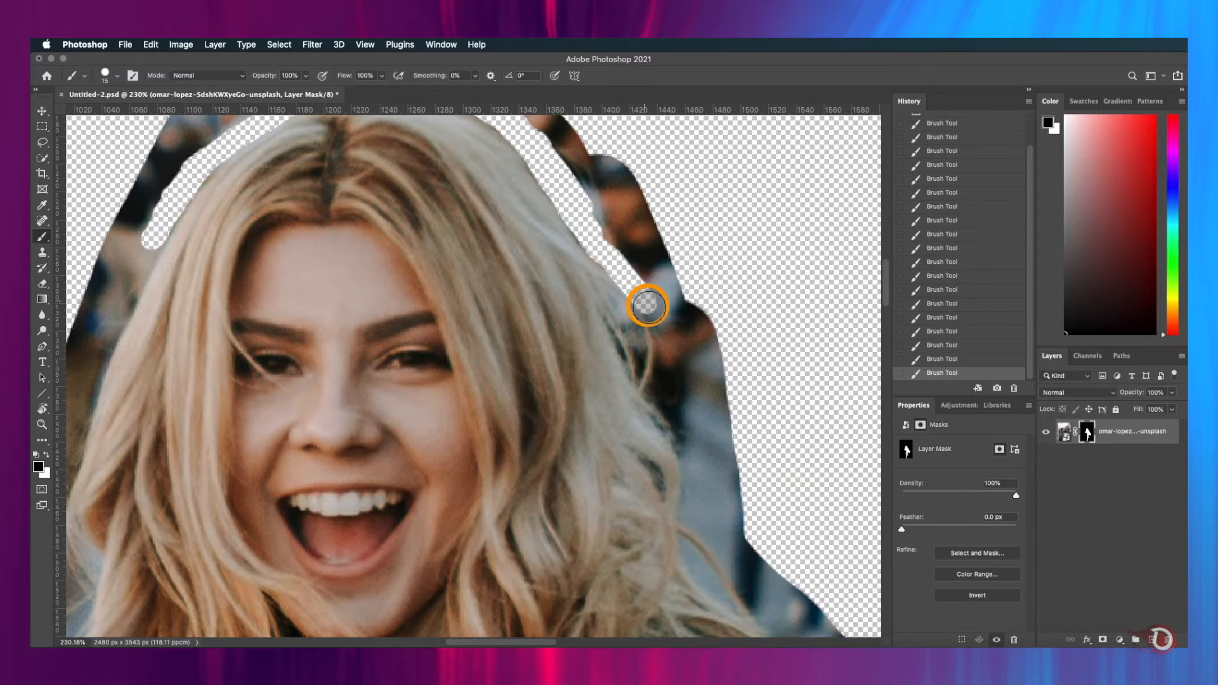
left_click_drag(648, 306, 683, 414)
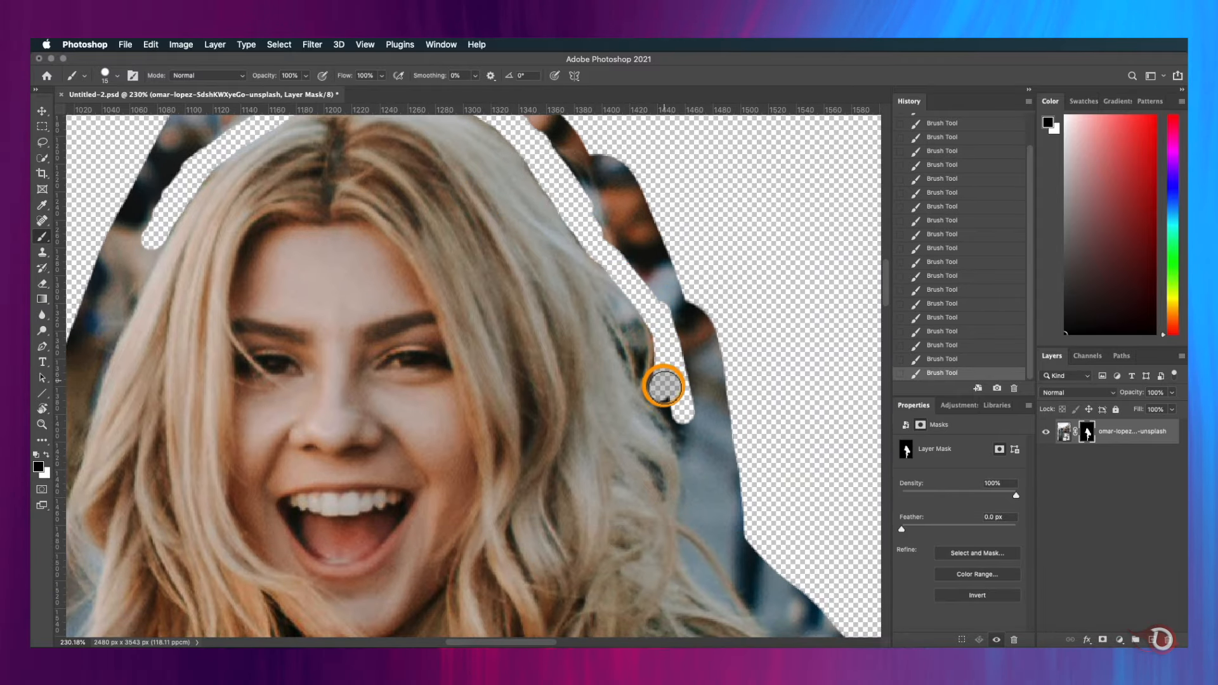
left_click_drag(660, 384, 672, 348)
Rotate the canvas so the unfinished side of the hair runs roughly horizontally for brushing.
scroll(669, 273, "down", 3)
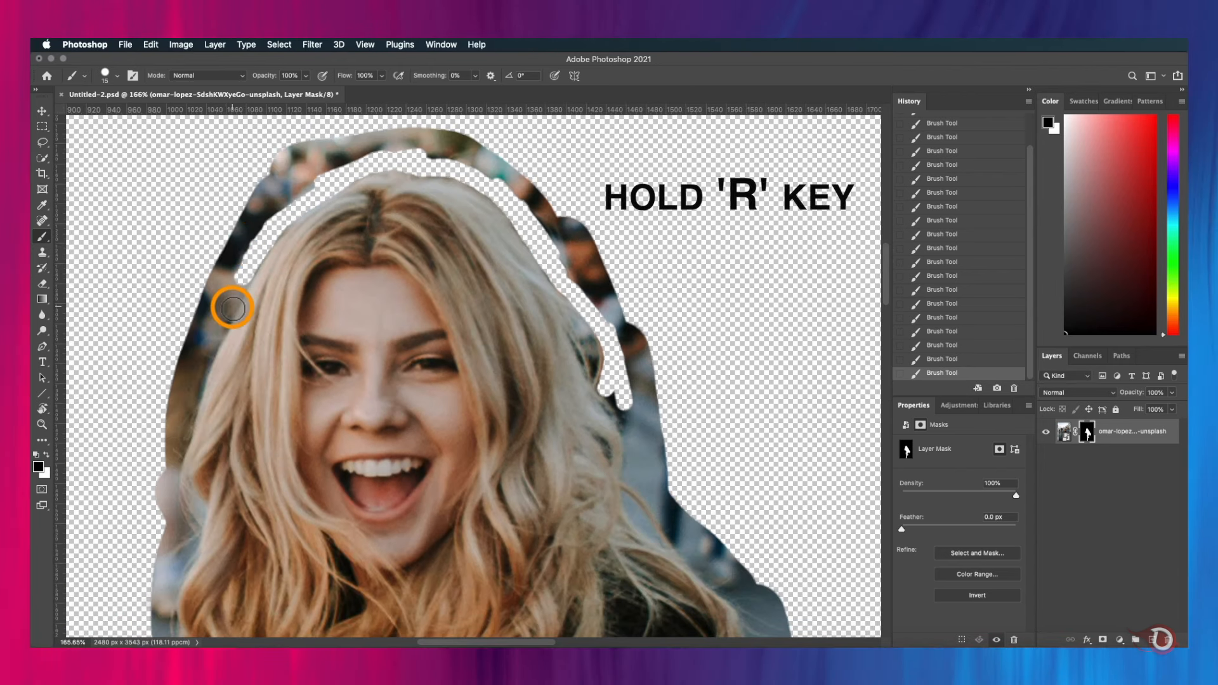
key("r")
mouse_move(298, 295)
left_mouse_down()
mouse_move(400, 270)
mouse_move(587, 302)
mouse_move(498, 261)
mouse_move(482, 263)
mouse_move(544, 403)
left_mouse_up()
key("space")
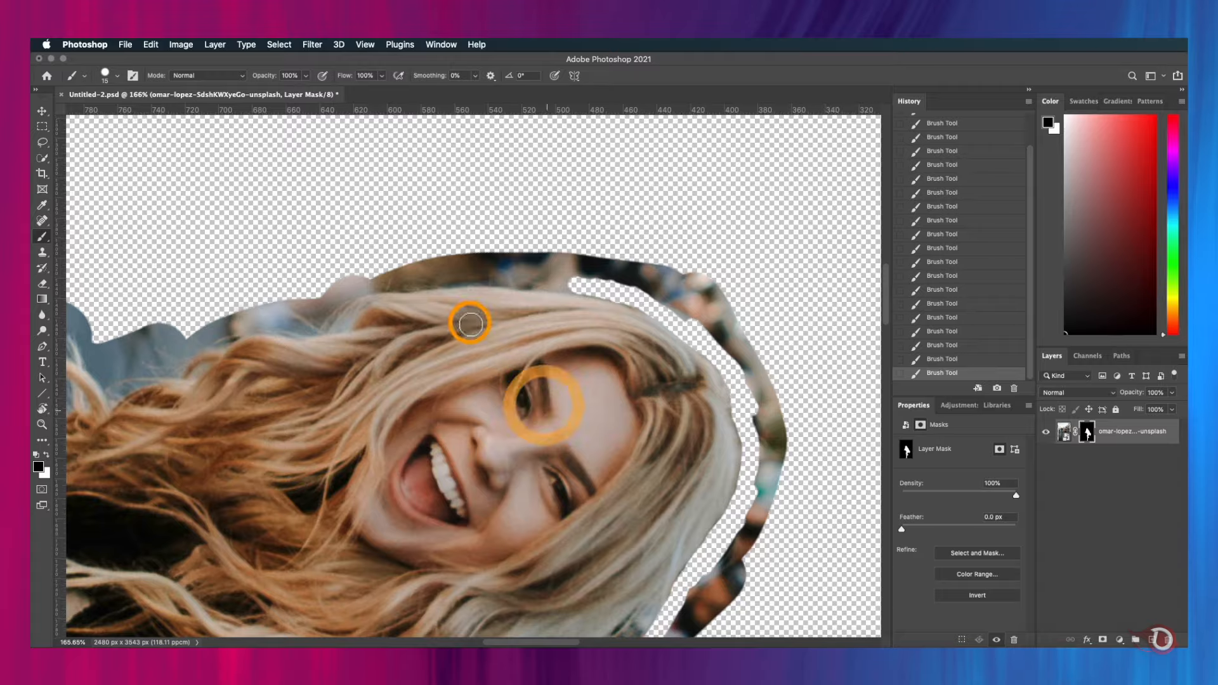
Paint black on the mask with the 15 px brush along the unfinished hair outline from the temple past the cheek.
scroll(470, 323, "up", 5)
scroll(501, 214, "up", 1)
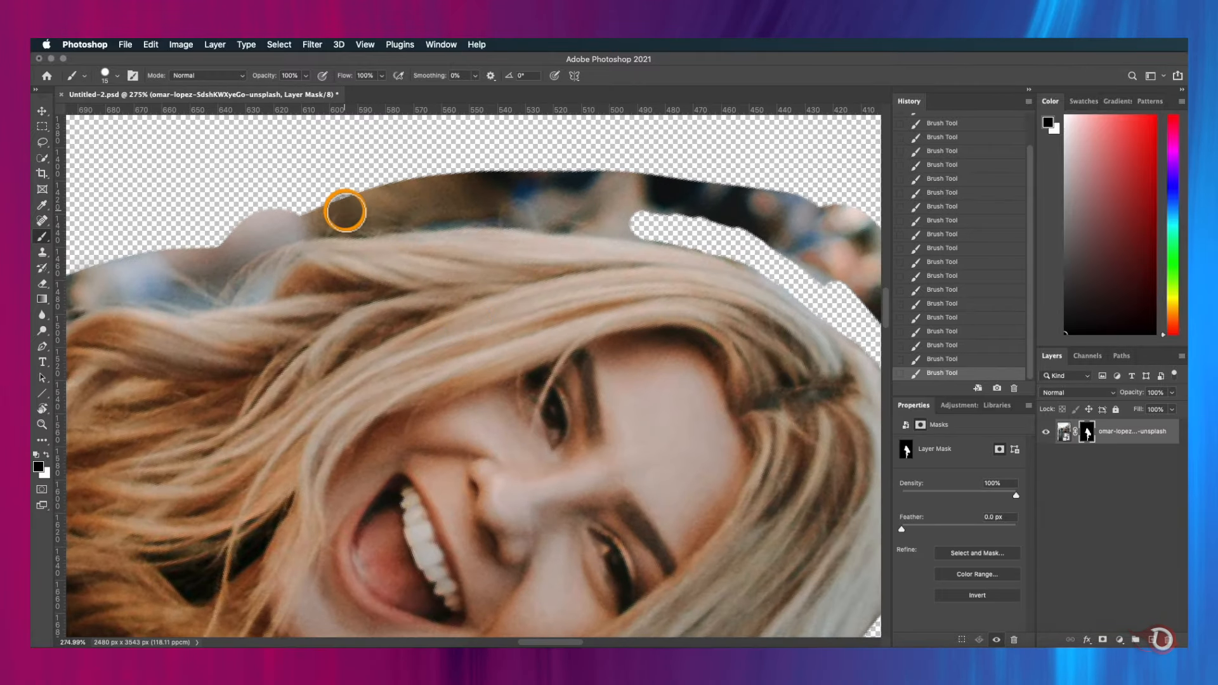
left_click_drag(354, 223, 675, 232)
mouse_move(293, 234)
left_mouse_down()
mouse_move(446, 215)
mouse_move(244, 288)
left_mouse_up()
key("space")
mouse_move(77, 295)
left_mouse_down()
mouse_move(384, 234)
mouse_move(568, 235)
left_mouse_up()
left_click_drag(374, 252, 293, 259)
left_click_drag(580, 165, 391, 201)
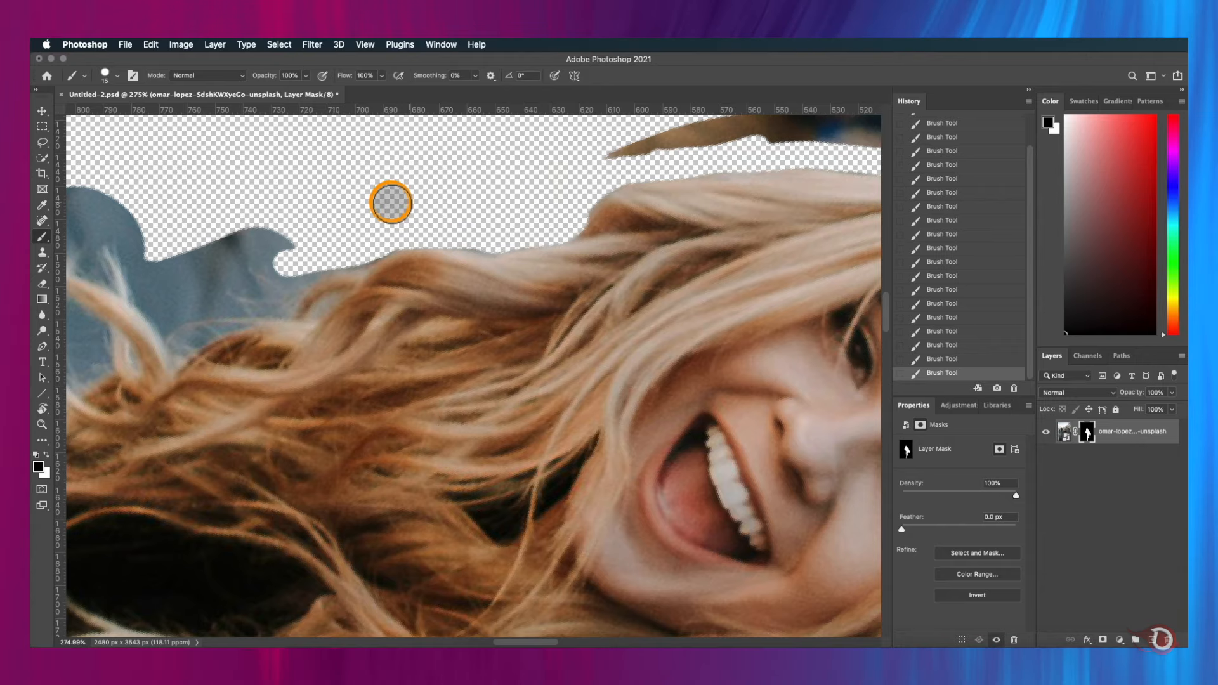
Continue masking out the background along the wavy hair outline down towards the loose curls and jacket shoulder.
key("space")
left_click_drag(362, 253, 575, 202)
left_click_drag(492, 245, 428, 260)
left_click_drag(505, 239, 489, 242)
mouse_move(349, 184)
left_mouse_down()
mouse_move(354, 234)
mouse_move(466, 261)
mouse_move(391, 250)
mouse_move(424, 228)
left_mouse_up()
key("space")
left_click_drag(346, 203, 445, 194)
mouse_move(435, 152)
left_mouse_down()
mouse_move(343, 218)
mouse_move(389, 314)
left_mouse_up()
Reduce the brush size and paint black on the mask around the loose curls that stick out from the hair.
key("bracketleft")
key("bracketleft")
key("bracketleft")
key("bracketleft")
key("bracketleft")
left_click_drag(365, 242, 393, 139)
mouse_move(374, 197)
left_mouse_down()
mouse_move(422, 169)
mouse_move(406, 178)
left_mouse_up()
mouse_move(390, 204)
left_mouse_down()
mouse_move(410, 217)
mouse_move(409, 170)
mouse_move(467, 267)
left_mouse_up()
Shrink the brush further and mask out the small patches of background between the lower loose strands.
key("bracketleft")
key("bracketleft")
key("bracketleft")
key("bracketleft")
mouse_move(447, 310)
left_mouse_down()
mouse_move(440, 289)
mouse_move(452, 318)
left_mouse_up()
mouse_move(343, 336)
left_mouse_down()
mouse_move(322, 310)
mouse_move(343, 327)
mouse_move(332, 321)
mouse_move(348, 277)
mouse_move(329, 309)
left_mouse_up()
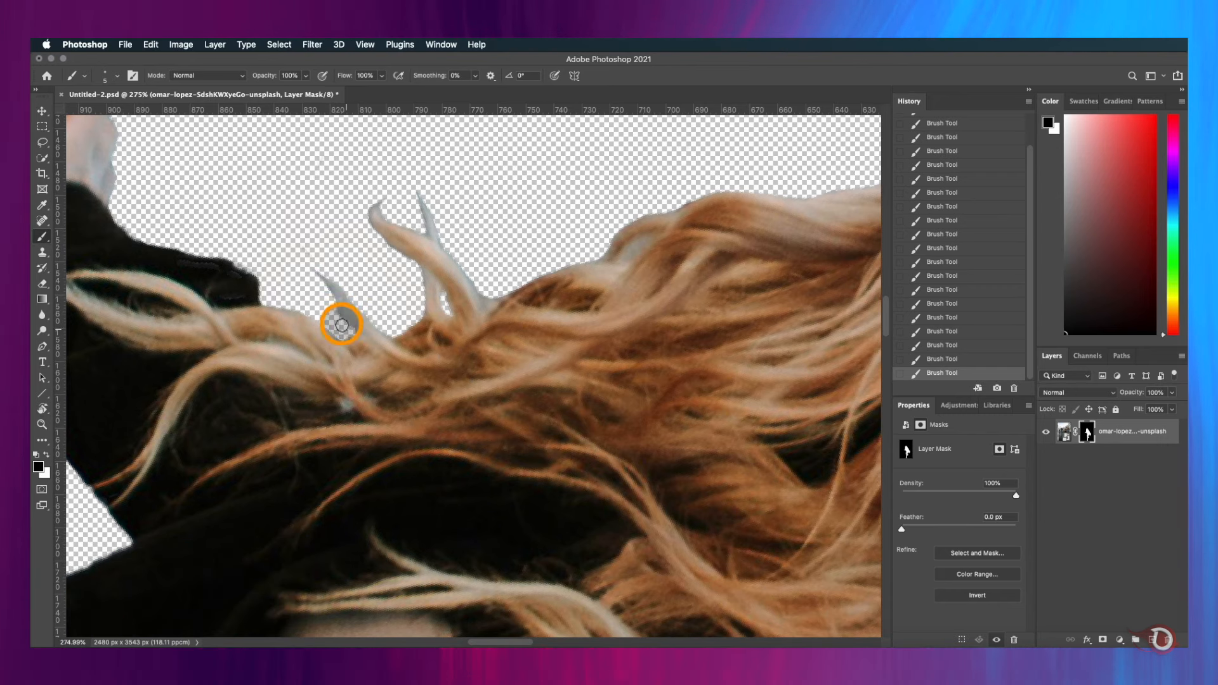
scroll(375, 406, "down", 5)
scroll(589, 405, "up", 5)
left_click_drag(589, 406, 451, 408)
mouse_move(169, 320)
left_mouse_down()
mouse_move(155, 285)
mouse_move(166, 308)
left_mouse_up()
left_click_drag(328, 255, 394, 207)
Rotate the canvas to the opposite side of the hair and mask out its leftover background with an enlarged brush.
scroll(474, 355, "down", 5)
key("r")
left_click_drag(561, 336, 484, 280)
scroll(484, 280, "up", 4)
key("bracketright")
key("bracketright")
key("bracketright")
key("bracketright")
key("bracketright")
key("bracketright")
key("bracketright")
key("bracketright")
key("bracketright")
key("bracketright")
key("bracketright")
mouse_move(326, 244)
left_mouse_down()
mouse_move(339, 223)
mouse_move(239, 444)
left_mouse_up()
left_click_drag(444, 158, 370, 262)
left_click_drag(449, 204, 645, 276)
left_click_drag(406, 209, 307, 253)
left_click_drag(685, 330, 764, 565)
Rotate the canvas again and trace the opposite side's hair outline closely in black on the mask with a smaller brush.
key("r")
left_click_drag(698, 444, 571, 253)
mouse_move(571, 317)
left_mouse_down()
mouse_move(506, 464)
mouse_move(723, 420)
left_mouse_up()
scroll(724, 420, "up", 3)
key("bracketleft")
key("bracketleft")
key("bracketleft")
key("bracketleft")
key("bracketleft")
left_click_drag(389, 345, 559, 252)
left_click_drag(438, 317, 530, 319)
left_click_drag(419, 342, 471, 327)
mouse_move(541, 311)
left_mouse_down()
mouse_move(663, 220)
mouse_move(660, 206)
left_mouse_up()
mouse_move(662, 221)
left_mouse_down()
mouse_move(504, 311)
mouse_move(706, 154)
left_mouse_up()
mouse_move(581, 231)
left_mouse_down()
mouse_move(675, 176)
mouse_move(567, 240)
left_mouse_up()
mouse_move(625, 130)
left_mouse_down()
mouse_move(596, 209)
mouse_move(619, 136)
mouse_move(311, 390)
left_mouse_up()
Enlarge the brush and mask out the remaining background outside the traced hair edge.
key("bracketright")
key("bracketright")
key("bracketright")
left_click_drag(503, 236, 381, 334)
left_click_drag(576, 141, 466, 231)
With a rotated view and a smaller brush, mask out the blue background beneath the strand tip resting over the shoulder.
key("r")
left_click_drag(387, 252, 508, 228)
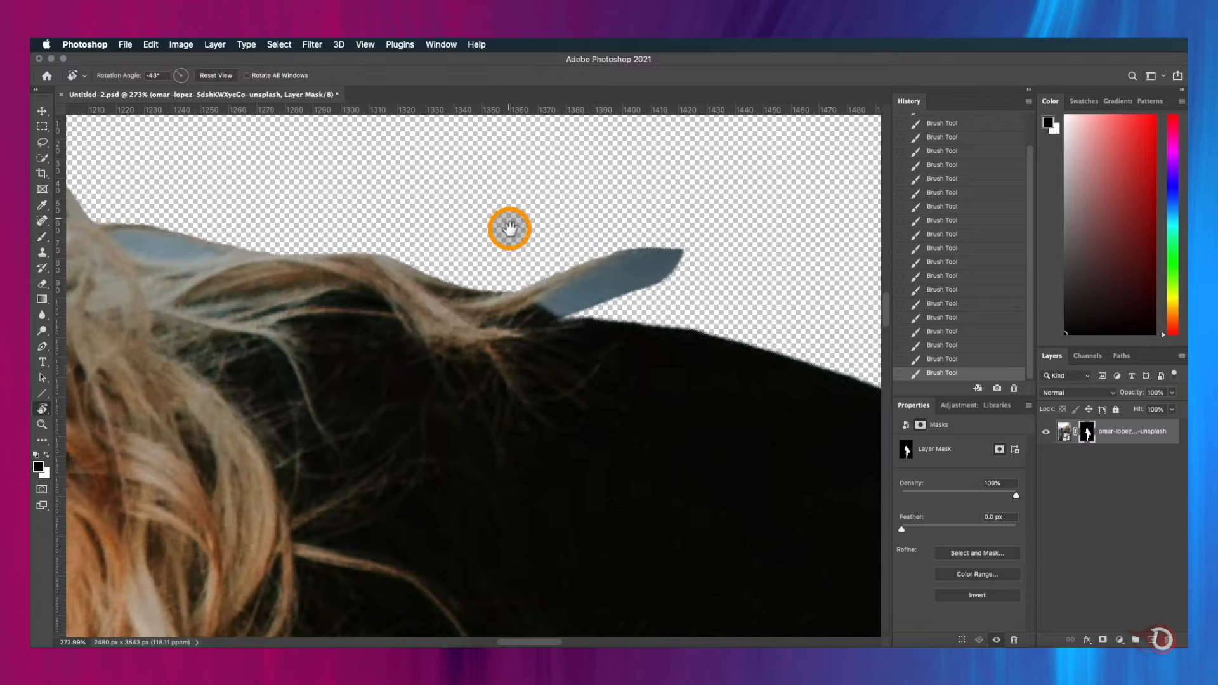
key("bracketleft")
key("bracketleft")
key("bracketleft")
key("bracketleft")
key("bracketleft")
key("bracketleft")
key("bracketleft")
key("bracketleft")
left_click_drag(544, 302, 596, 276)
left_click_drag(596, 276, 620, 262)
left_click_drag(566, 311, 672, 267)
mouse_move(673, 267)
left_mouse_down()
mouse_move(563, 296)
mouse_move(678, 257)
left_mouse_up()
Mask out the blue background enclosed under the thin strand above the shoulder with a 3 px brush.
left_click_drag(325, 301, 683, 351)
key("bracketleft")
left_click_drag(465, 279, 539, 290)
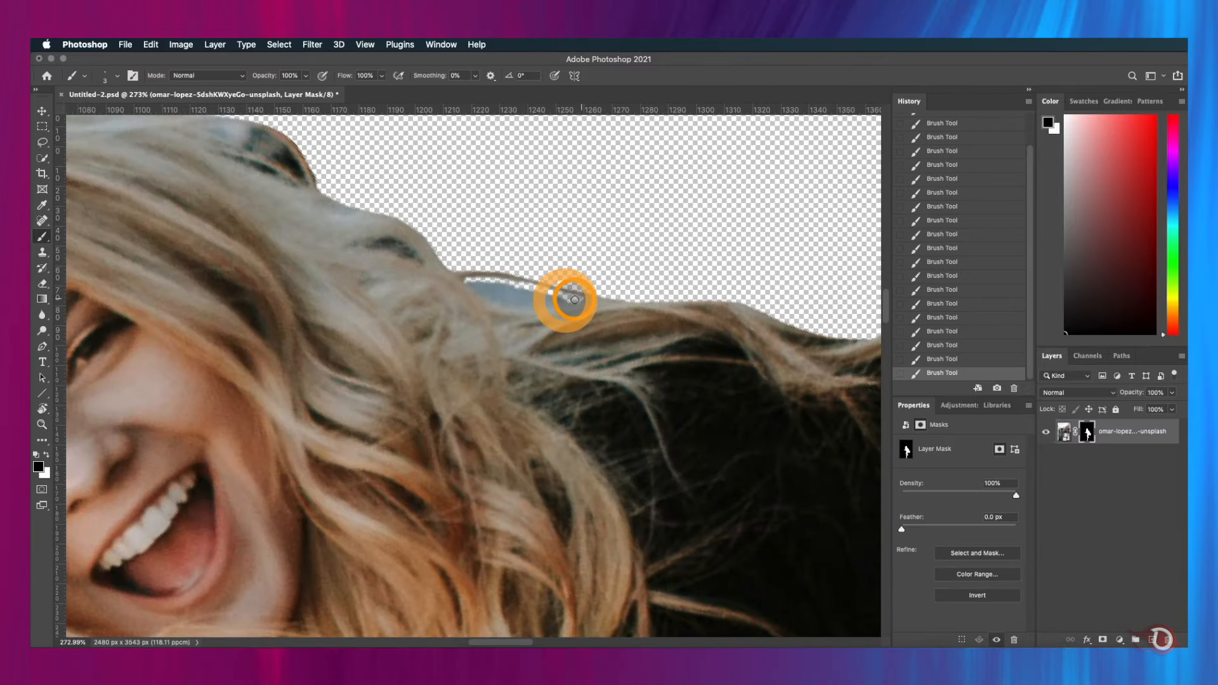
Mask out the small background gaps enclosed by the loose strands along the side of the head with a 2 px brush.
left_click_drag(427, 180, 629, 256)
key("r")
left_click_drag(629, 256, 538, 190)
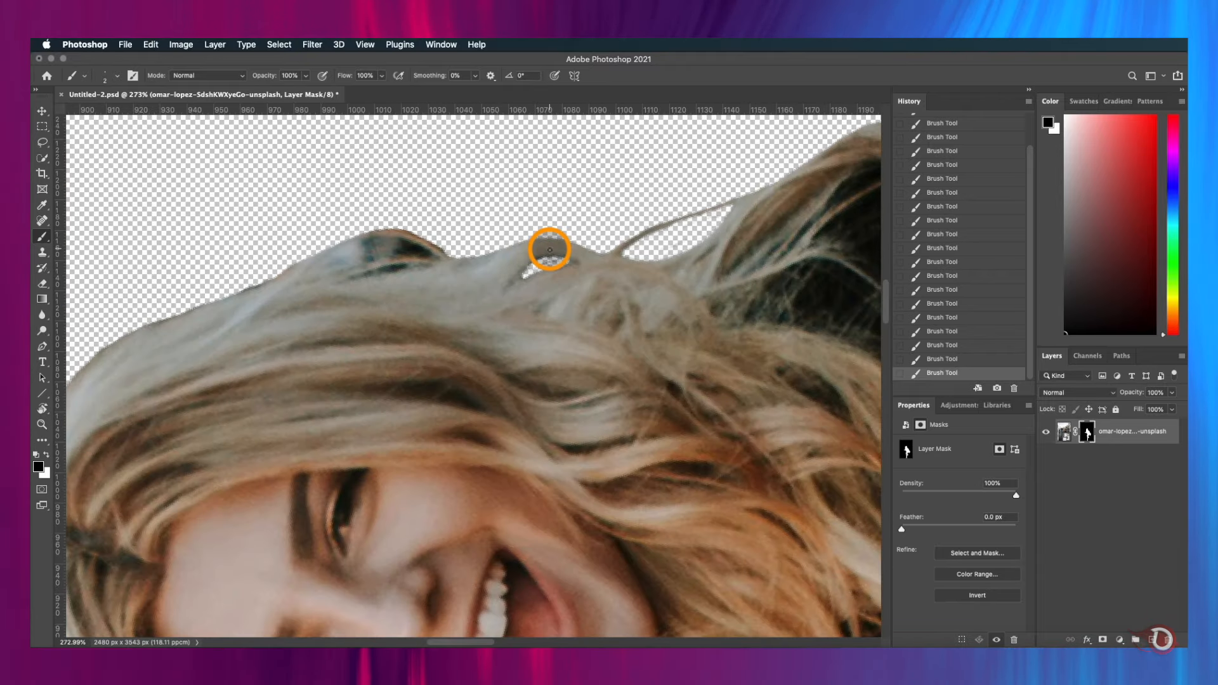
scroll(502, 248, "left", 5)
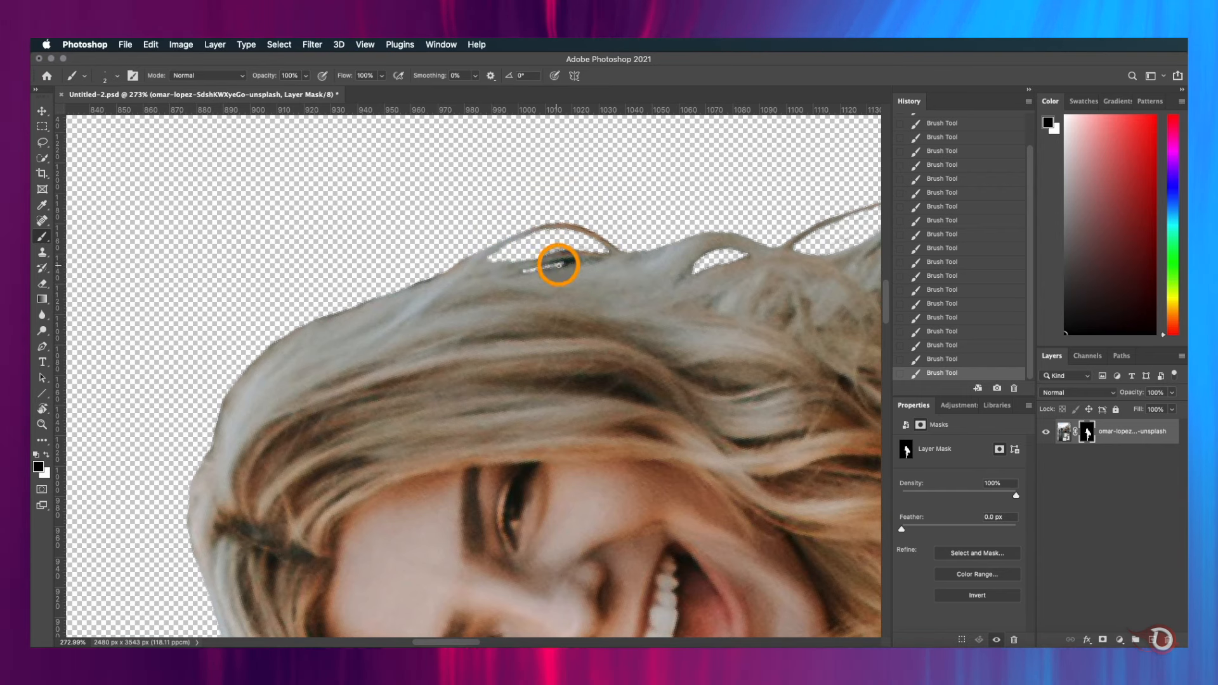
scroll(324, 262, "up", 2)
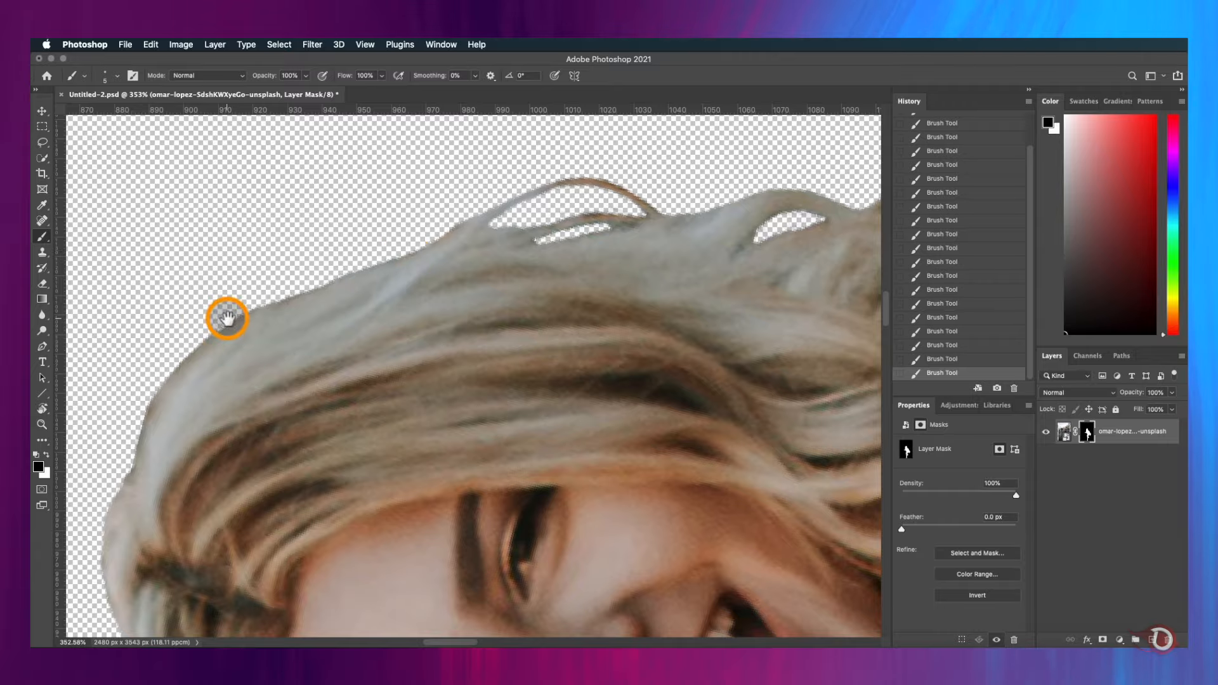
Examine the masked hair edges around the whole head, shoulders and lower curls.
scroll(227, 318, "down", 5)
scroll(482, 365, "up", 5)
scroll(571, 253, "down", 5)
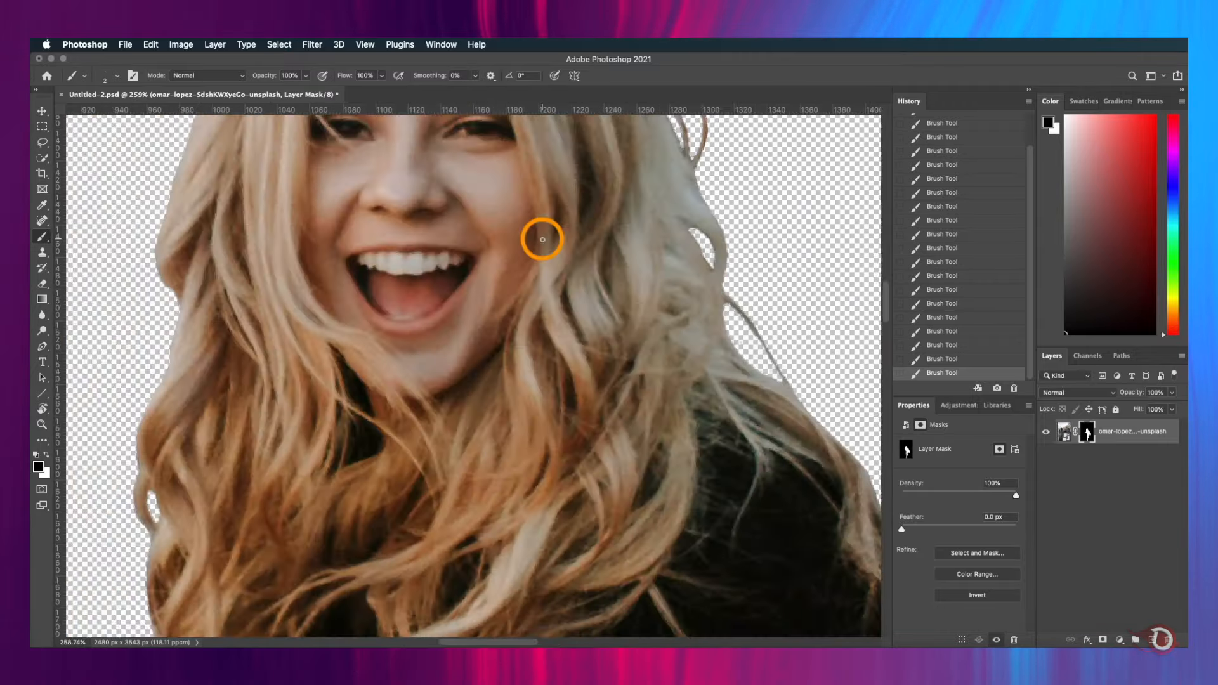
scroll(482, 375, "up", 4)
scroll(552, 228, "down", 2)
scroll(517, 421, "down", 2)
left_click_drag(516, 421, 449, 391)
scroll(449, 391, "down", 4)
scroll(476, 353, "up", 2)
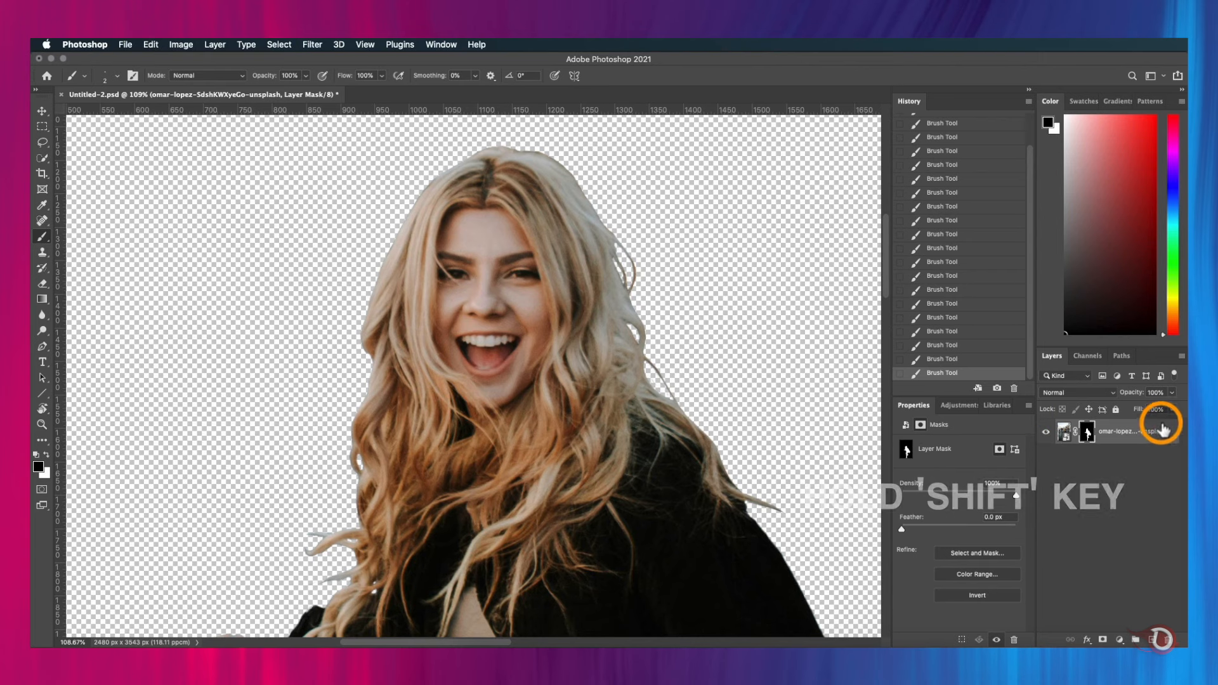
Disable and re-enable the layer mask twice to compare the cutout with the original photo.
left_click(1087, 433, "shift")
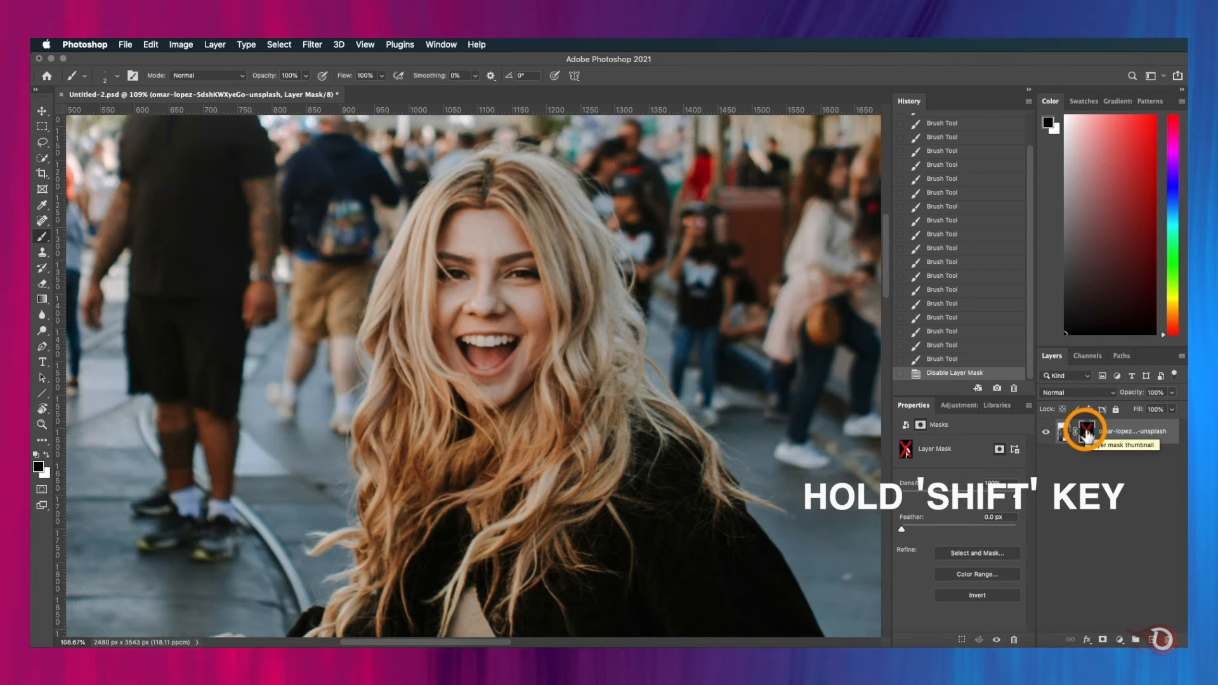
left_click(1087, 433, "shift")
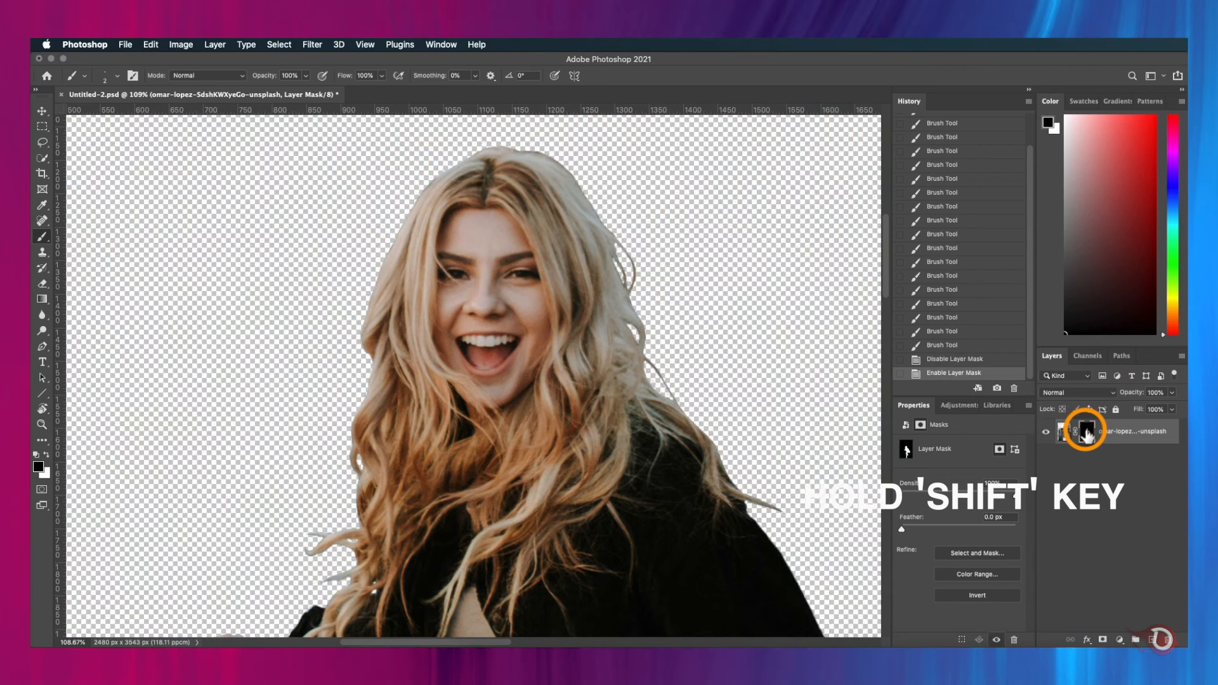
left_click(1087, 434, "shift")
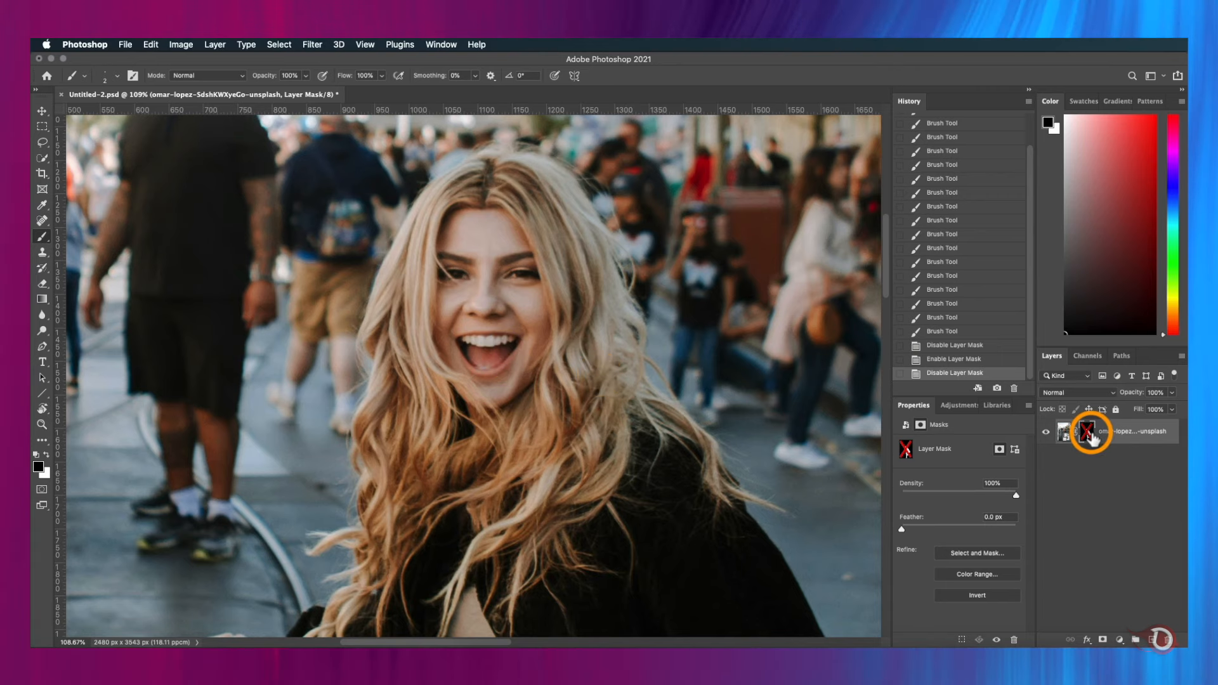
left_click(1089, 434, "shift")
Add a black (#000000) Solid Color fill layer and place it beneath the photo layer.
scroll(594, 381, "down", 2)
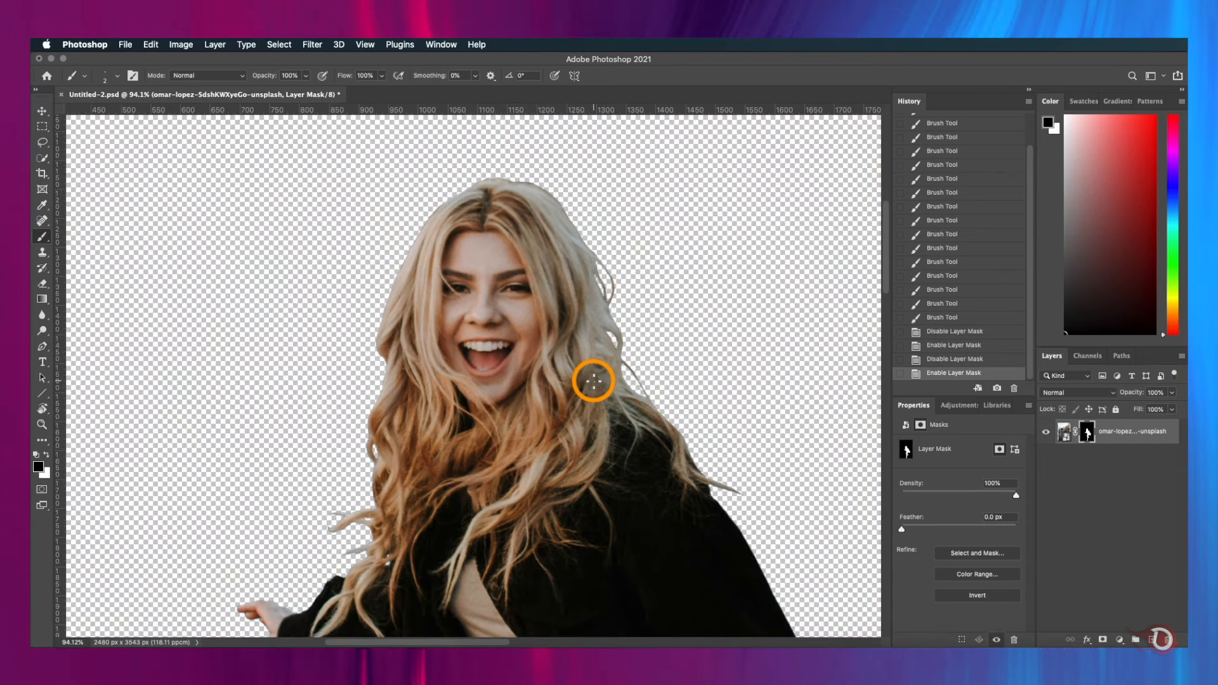
scroll(594, 381, "down", 1)
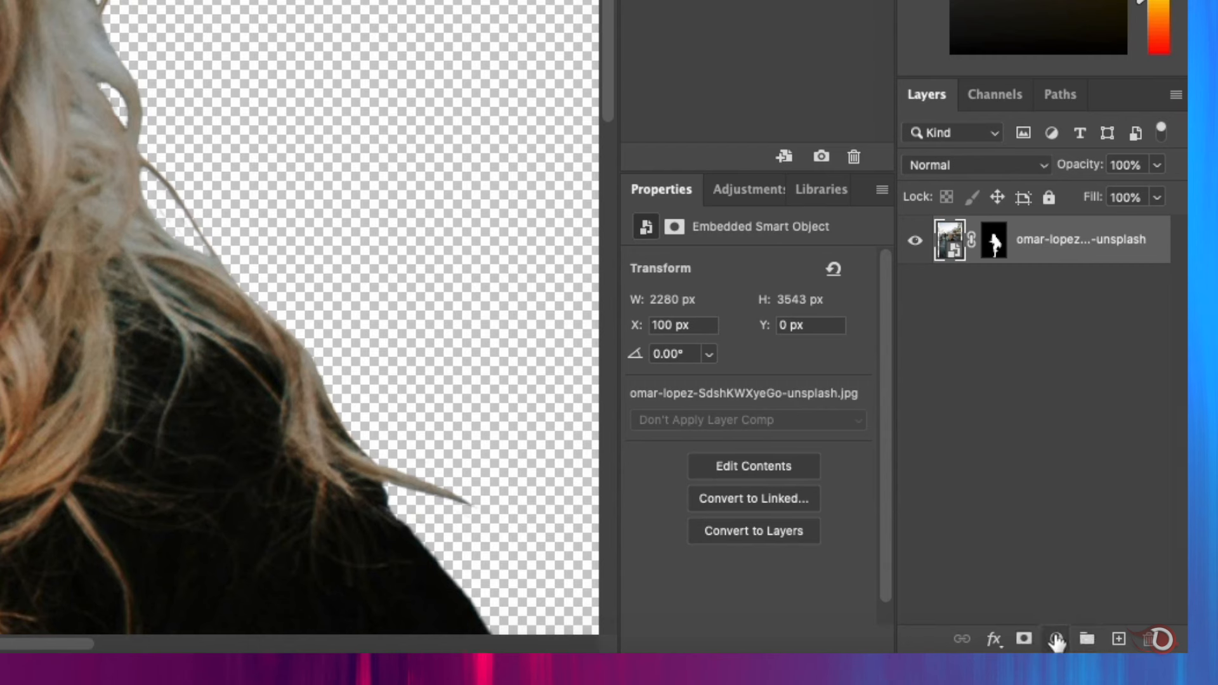
left_click(1056, 640)
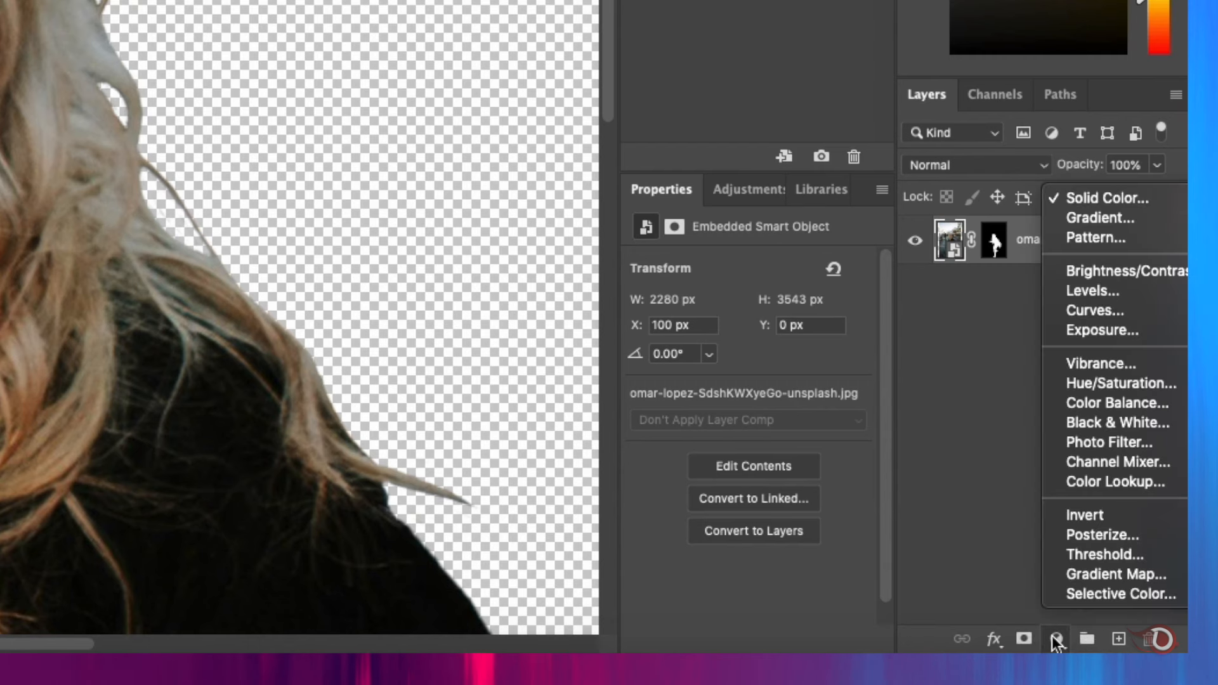
left_click(1093, 199)
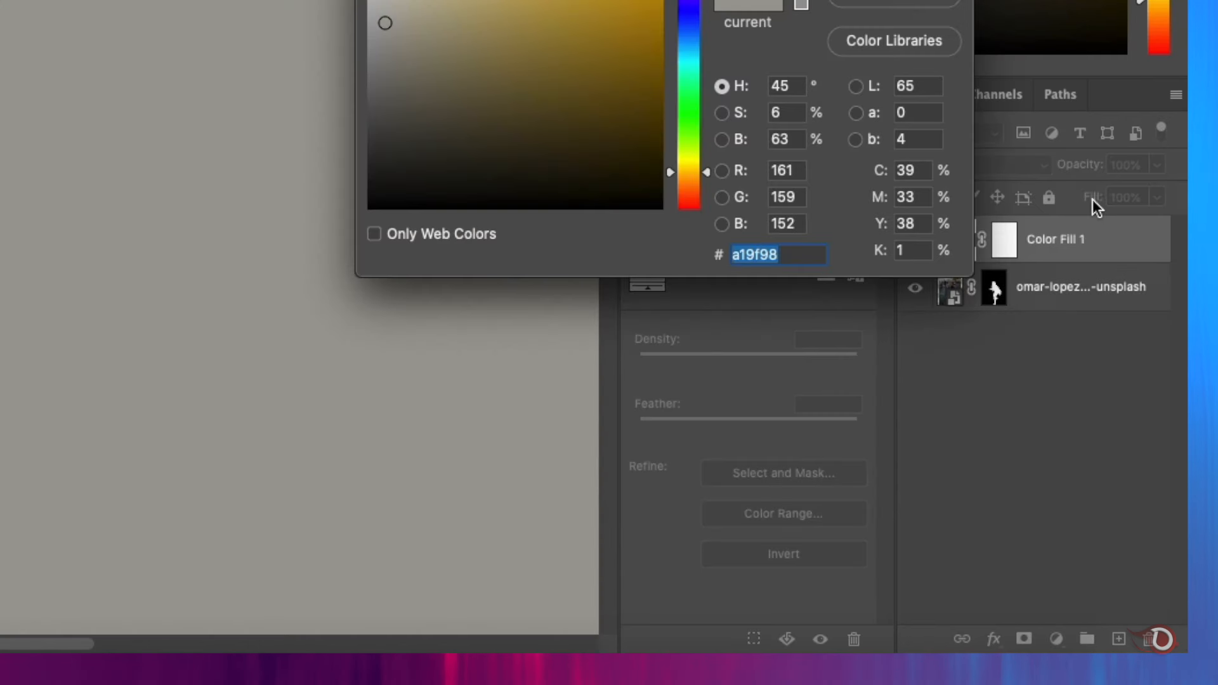
mouse_move(384, 26)
left_mouse_down()
mouse_move(372, 191)
mouse_move(351, 227)
left_mouse_up()
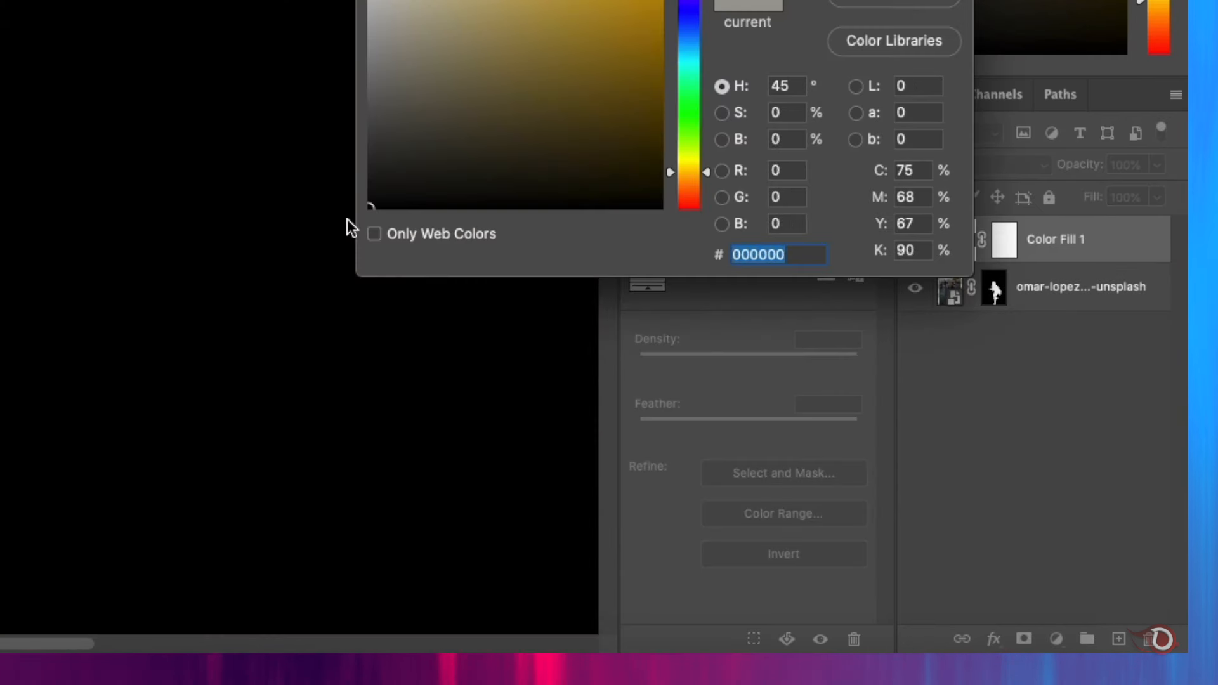
key("Return")
left_click_drag(1103, 247, 1077, 362)
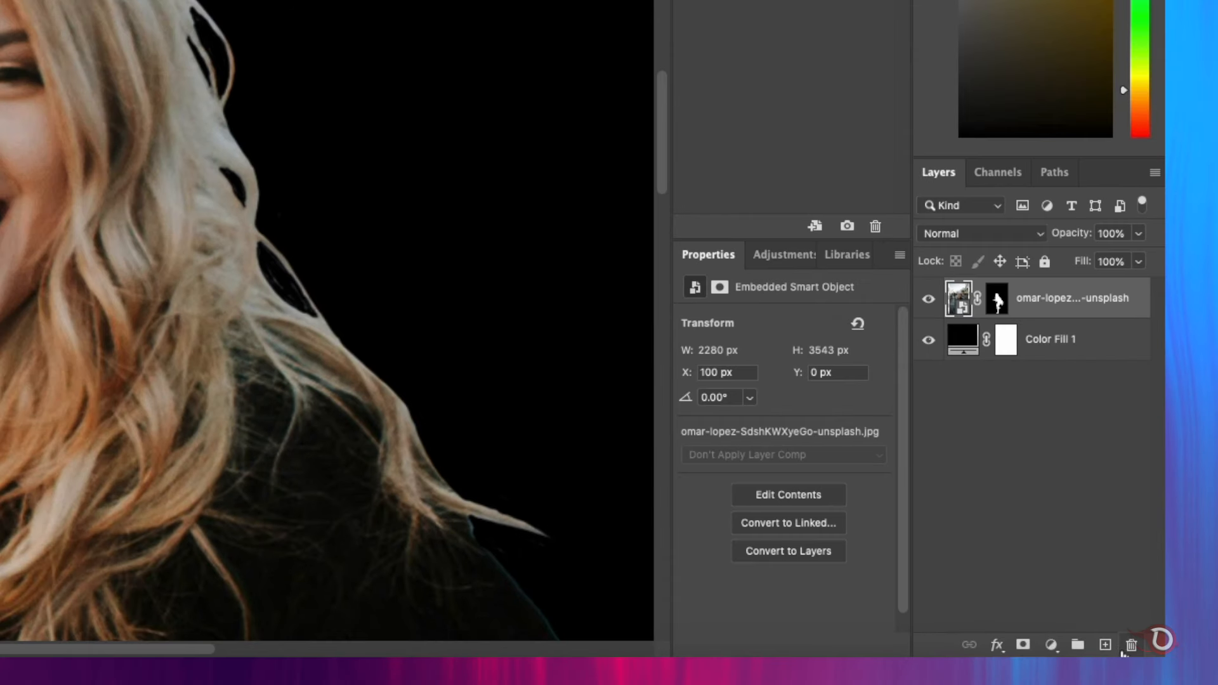
Create a new empty layer above the photo and name it "Hair strands".
left_click(1106, 645)
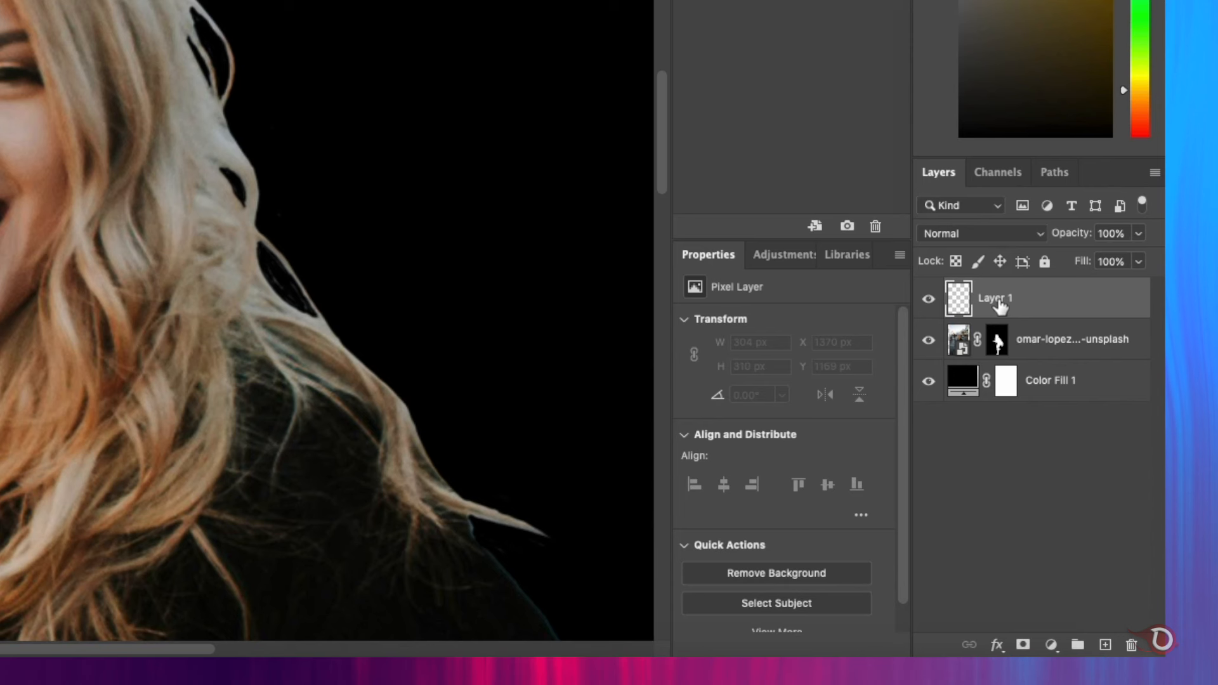
type("Ha")
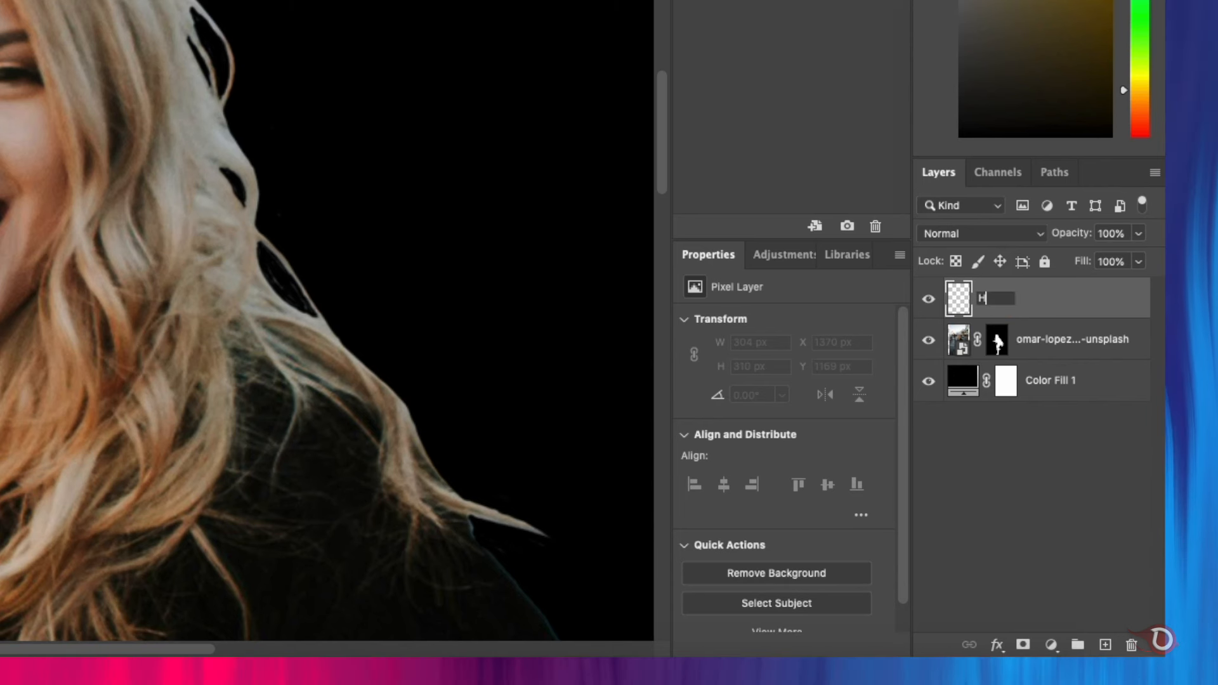
type("ir strands")
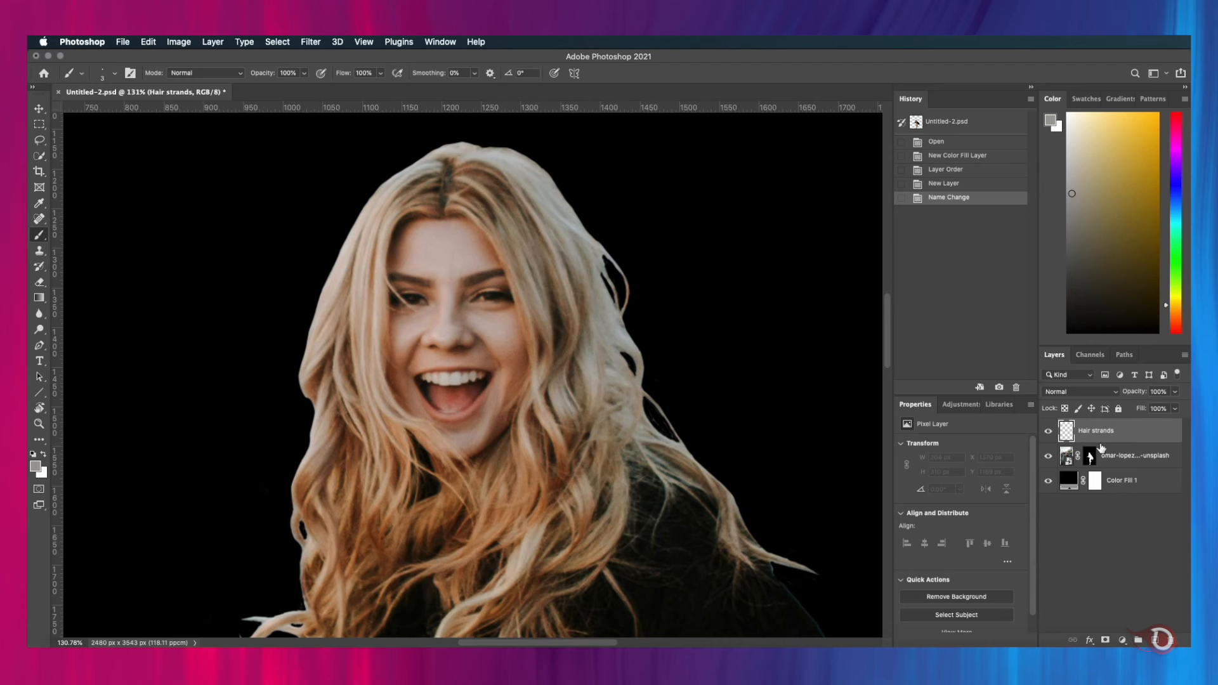
Browse the brush presets to find Hard Round 3 pixels in the Retouching+Brushes group.
scroll(471, 335, "up", 5)
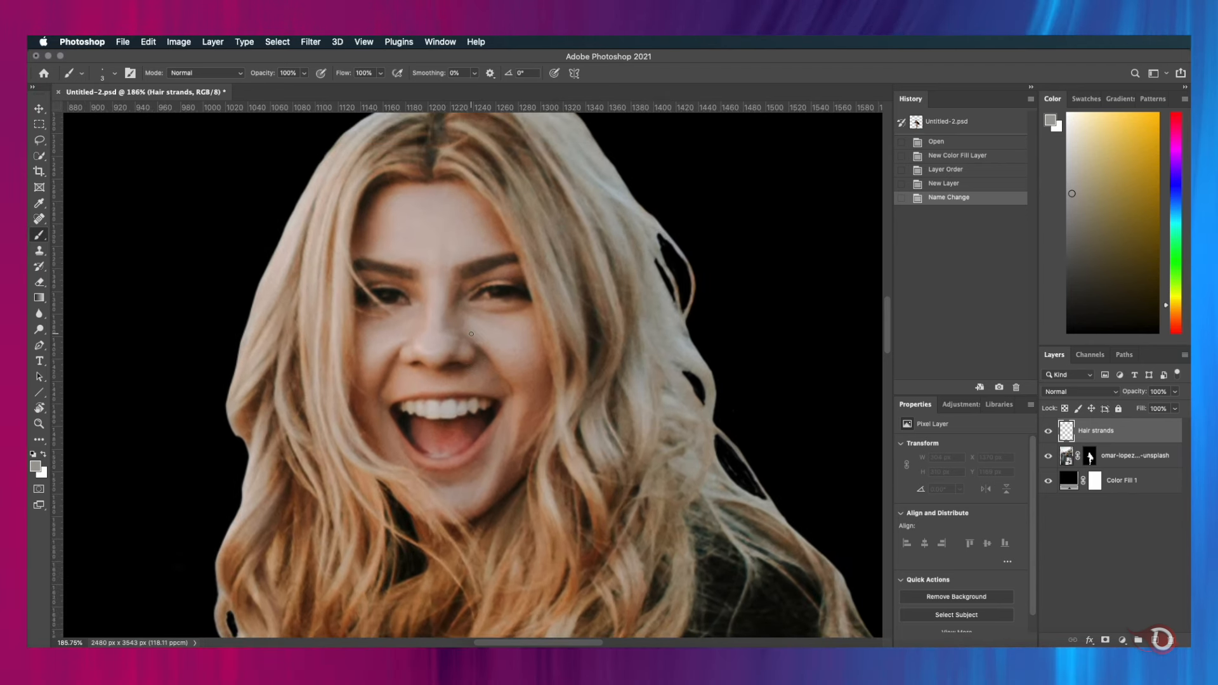
right_click(489, 271)
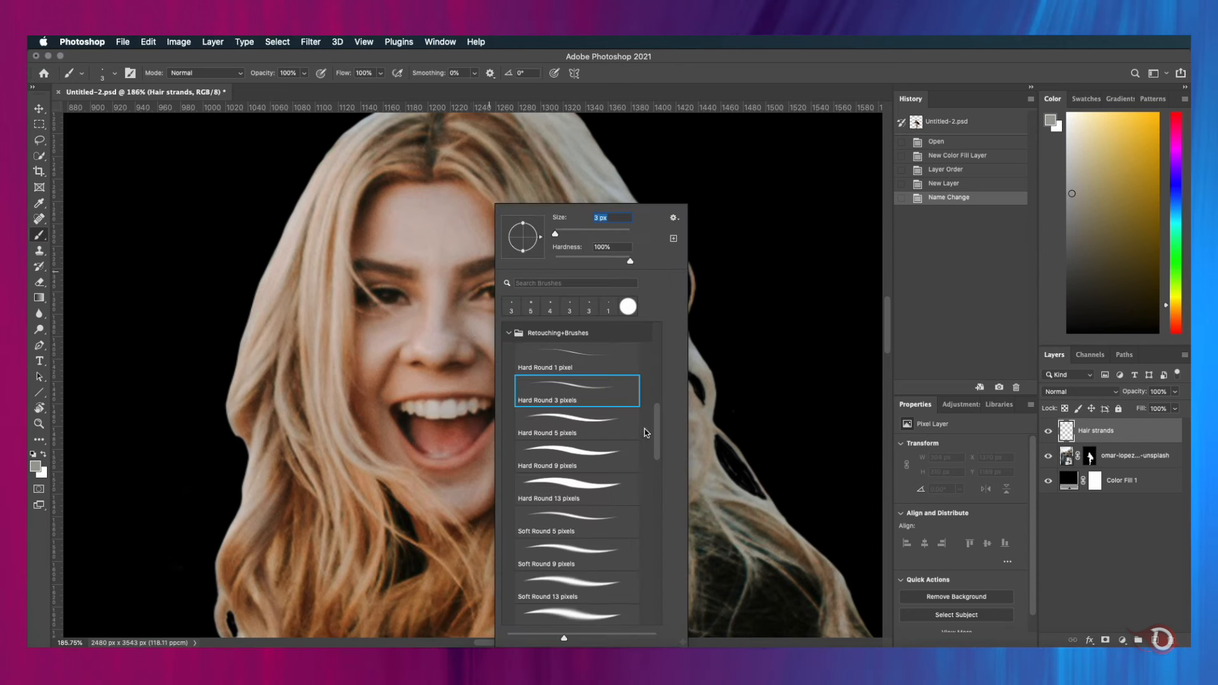
left_click_drag(660, 419, 661, 337)
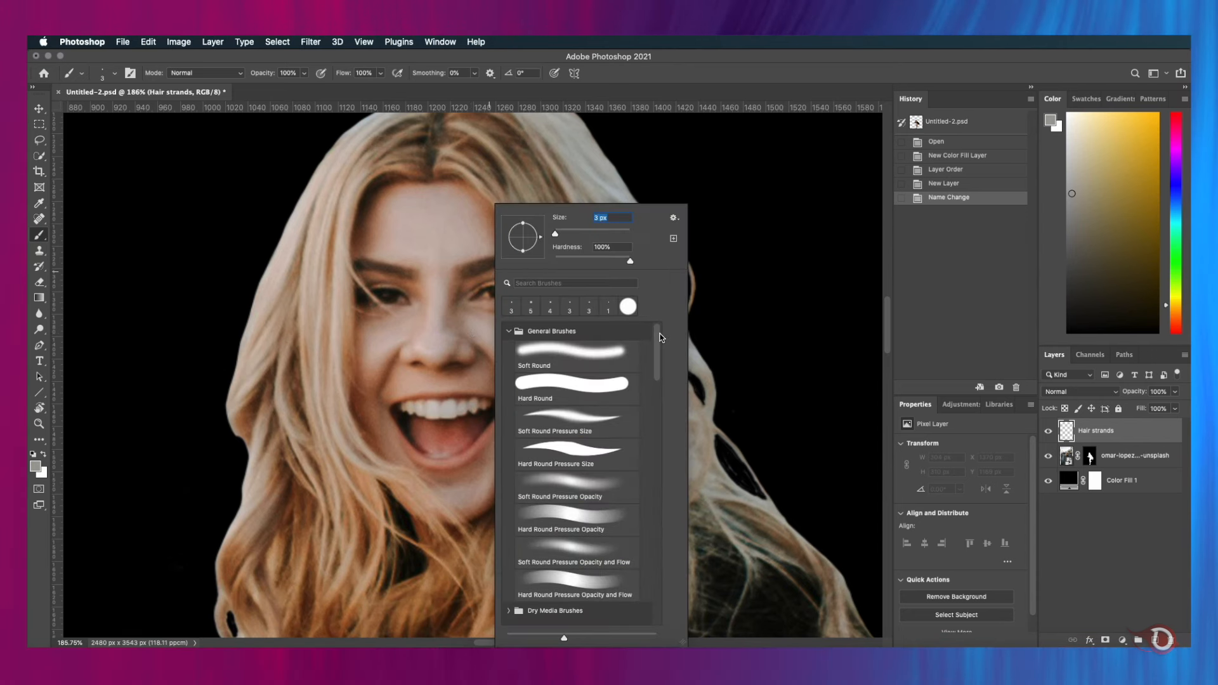
scroll(659, 337, "down", 5)
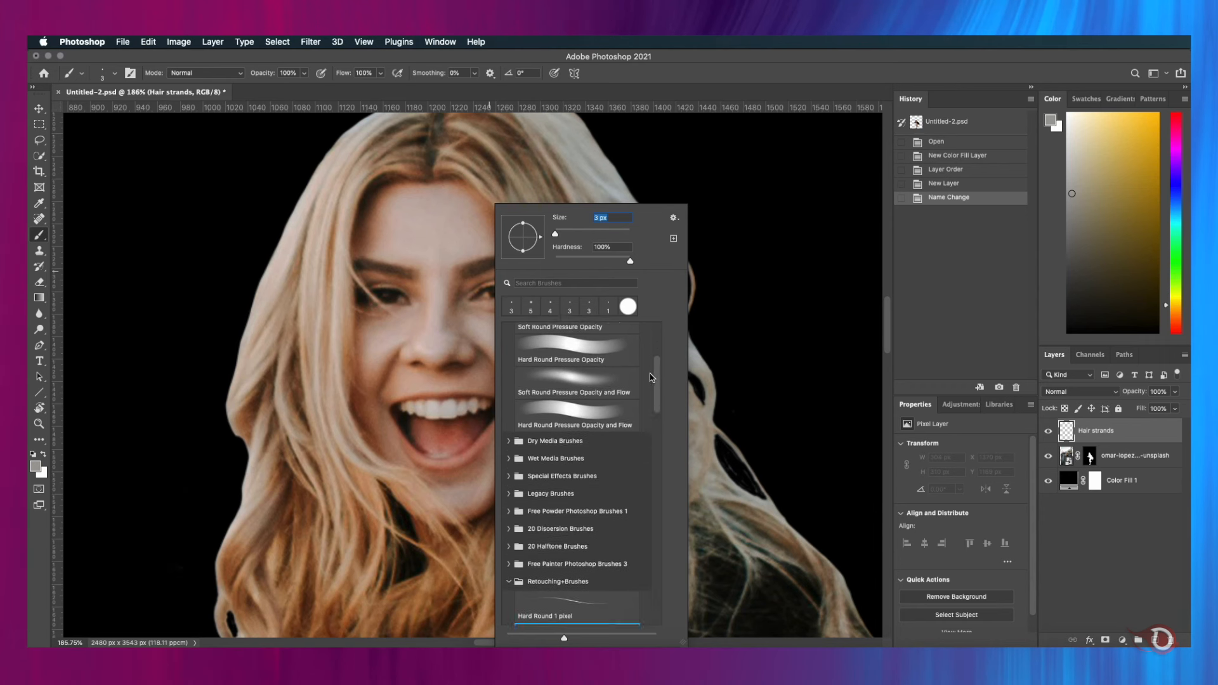
scroll(651, 377, "down", 6)
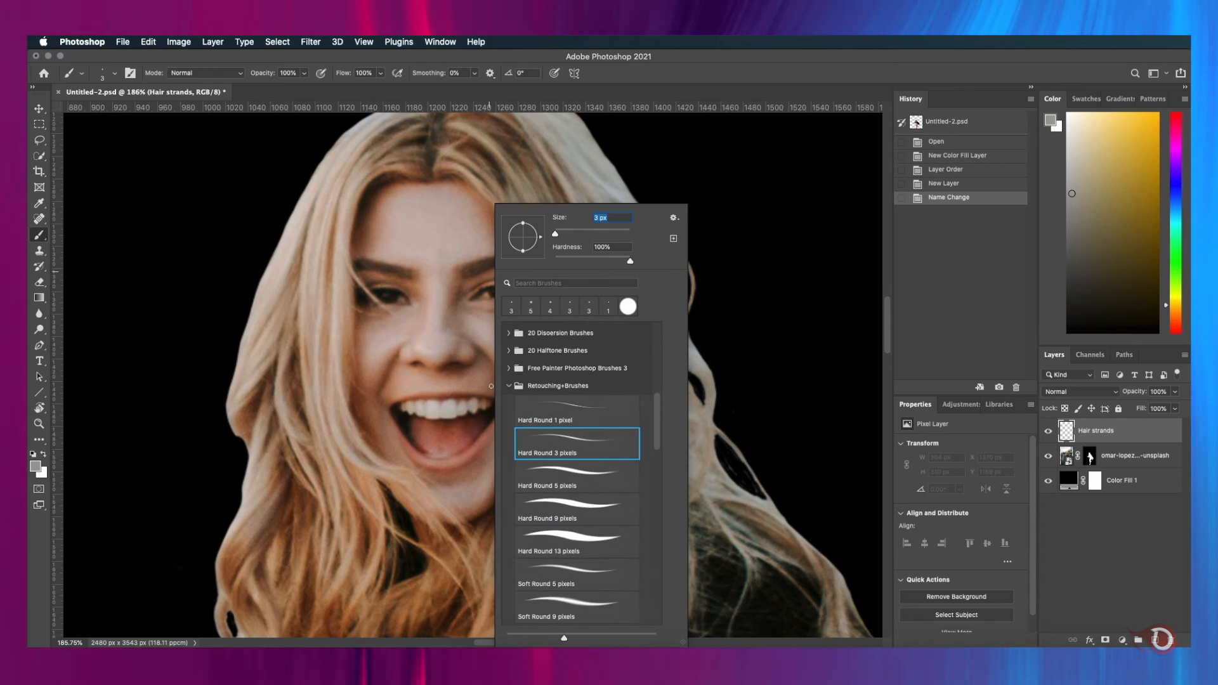